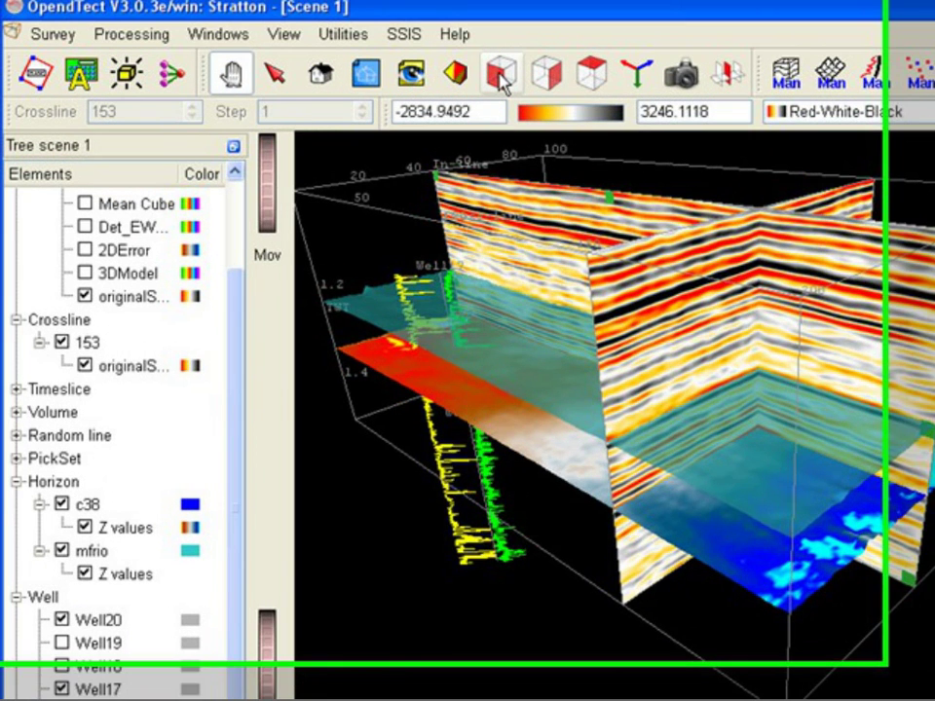
Hide crossline 153 and display all horizons only at sections
{"action": "left_click", "coordinate": [445, 70]}
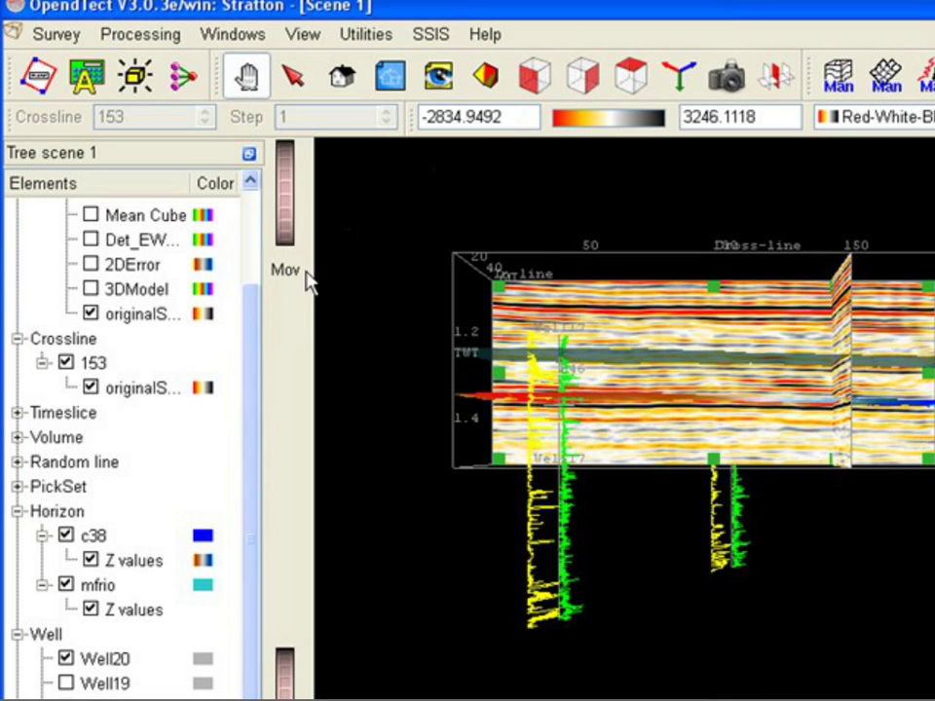
{"action": "left_click", "coordinate": [65, 364]}
{"action": "left_click", "coordinate": [68, 516]}
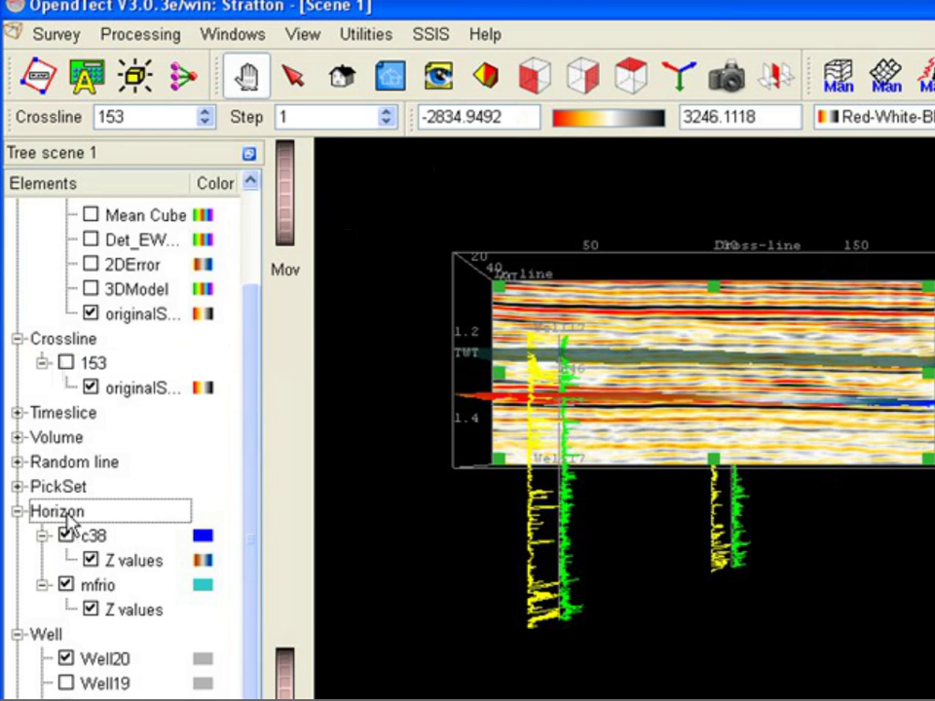
{"action": "right_click", "coordinate": [69, 516]}
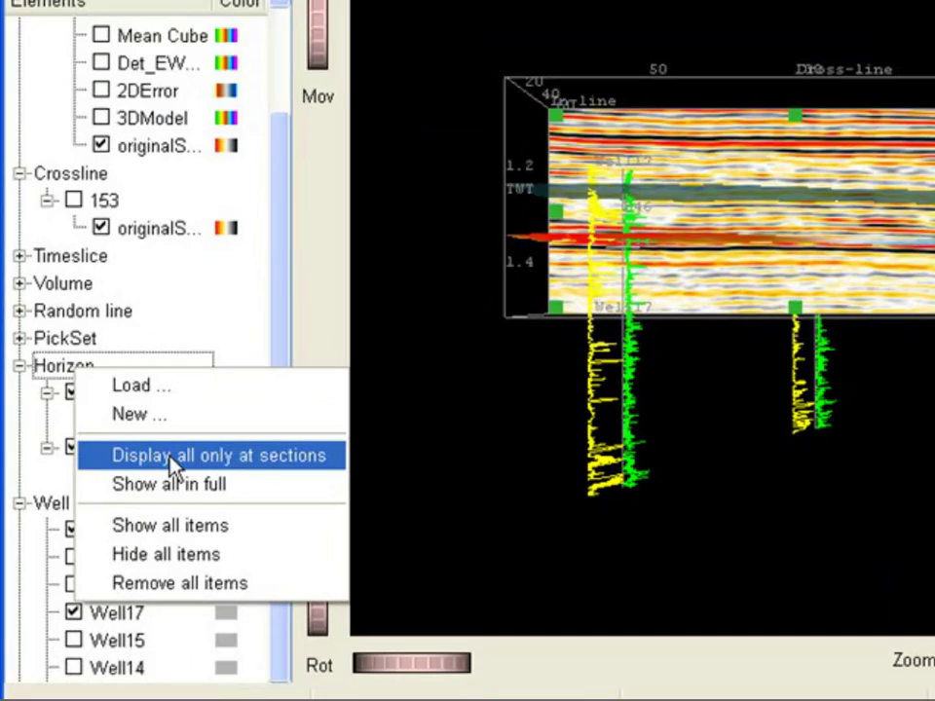
{"action": "left_click", "coordinate": [156, 592]}
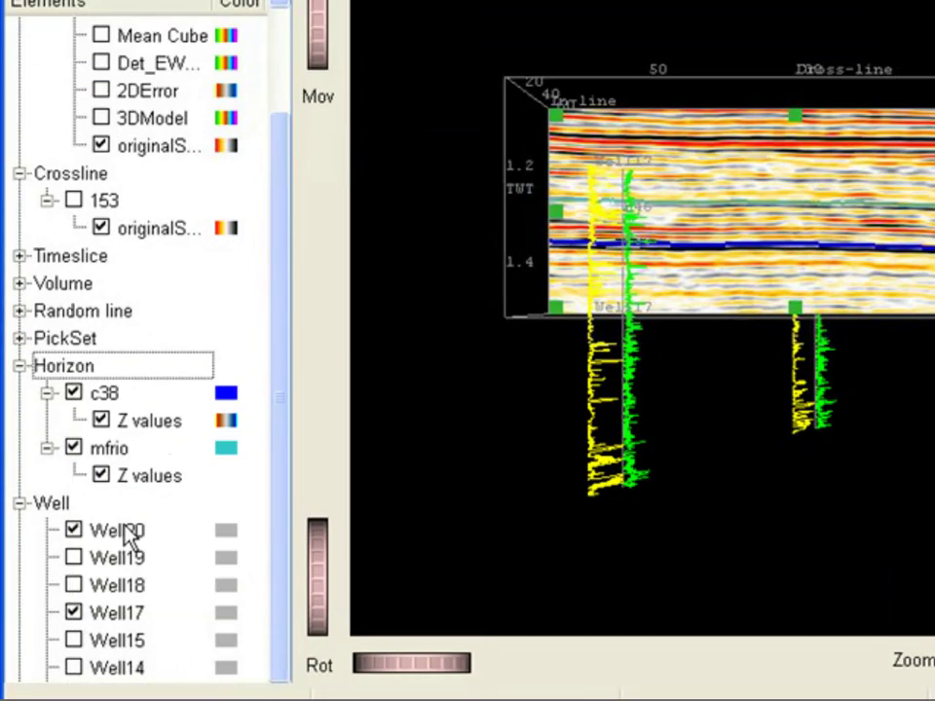
Hide Well20 and Well17 so that only the inline section and the horizons are shown
{"action": "left_click", "coordinate": [74, 530]}
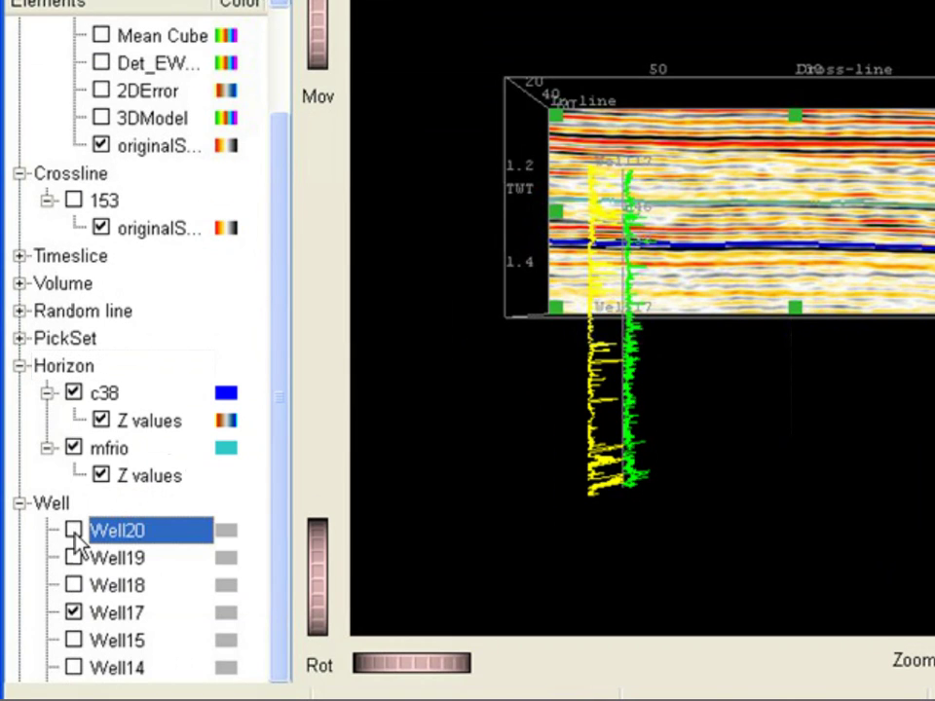
{"action": "left_click", "coordinate": [74, 613]}
{"action": "scroll", "coordinate": [805, 171], "scroll_direction": "up", "scroll_amount": 5}
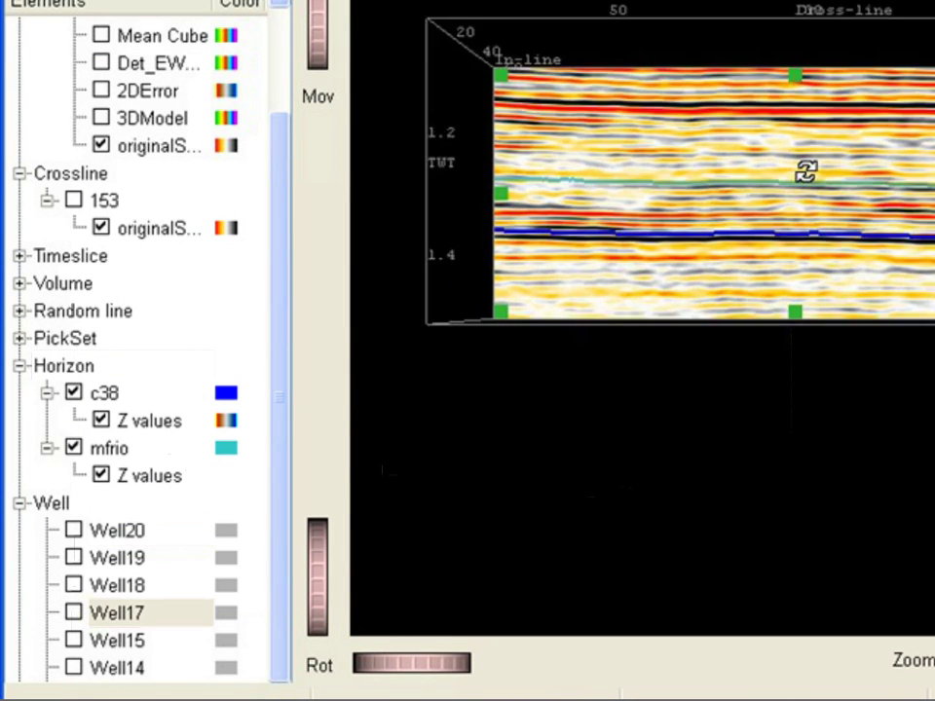
{"action": "scroll", "coordinate": [806, 171], "scroll_direction": "up", "scroll_amount": 1}
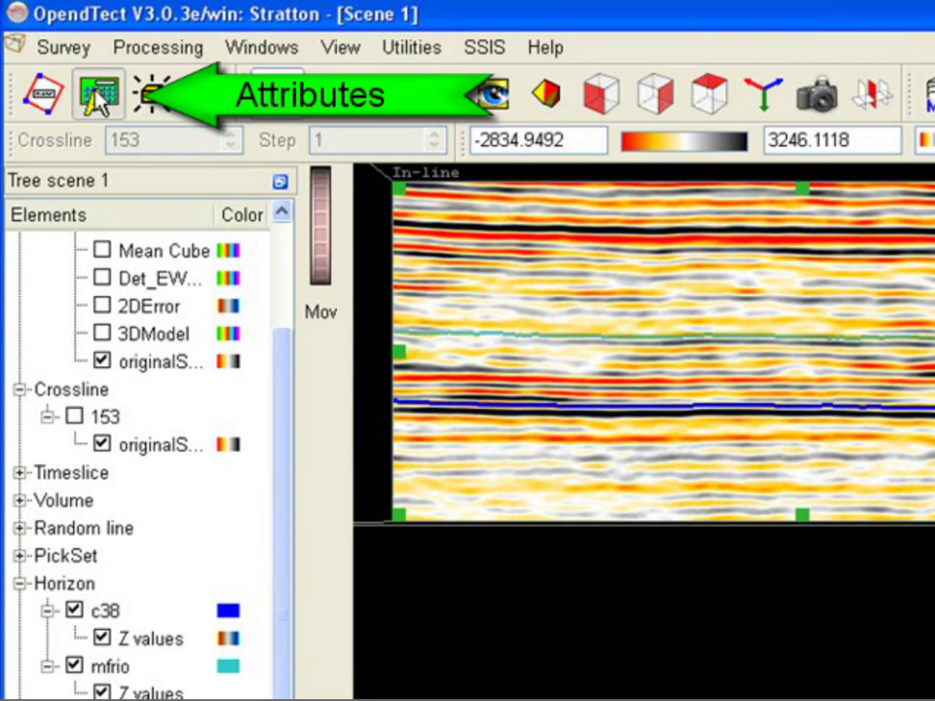
Open the 3D attribute set and review the wells setup of the 3DModel attribute
{"action": "left_click", "coordinate": [97, 97]}
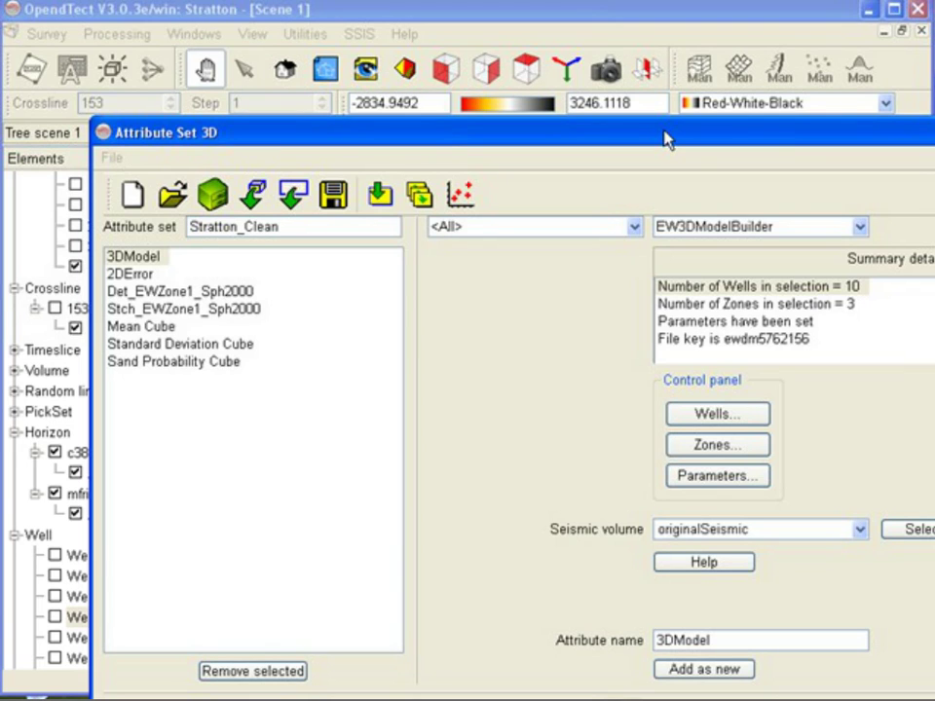
{"action": "left_click_drag", "start_coordinate": [665, 140], "coordinate": [448, 141]}
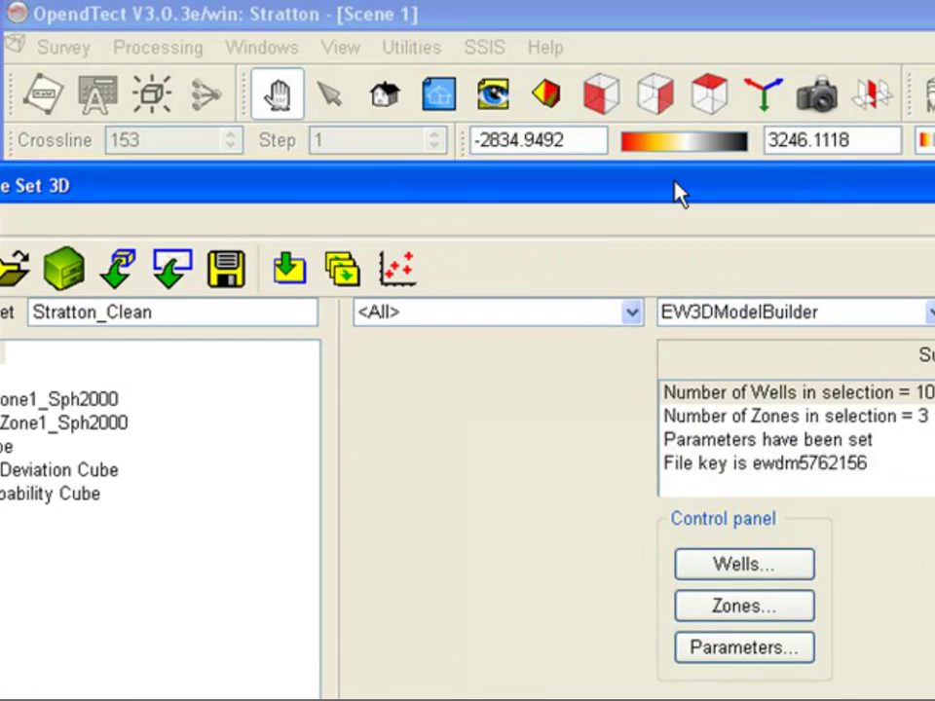
{"action": "left_click_drag", "start_coordinate": [611, 192], "coordinate": [604, 192]}
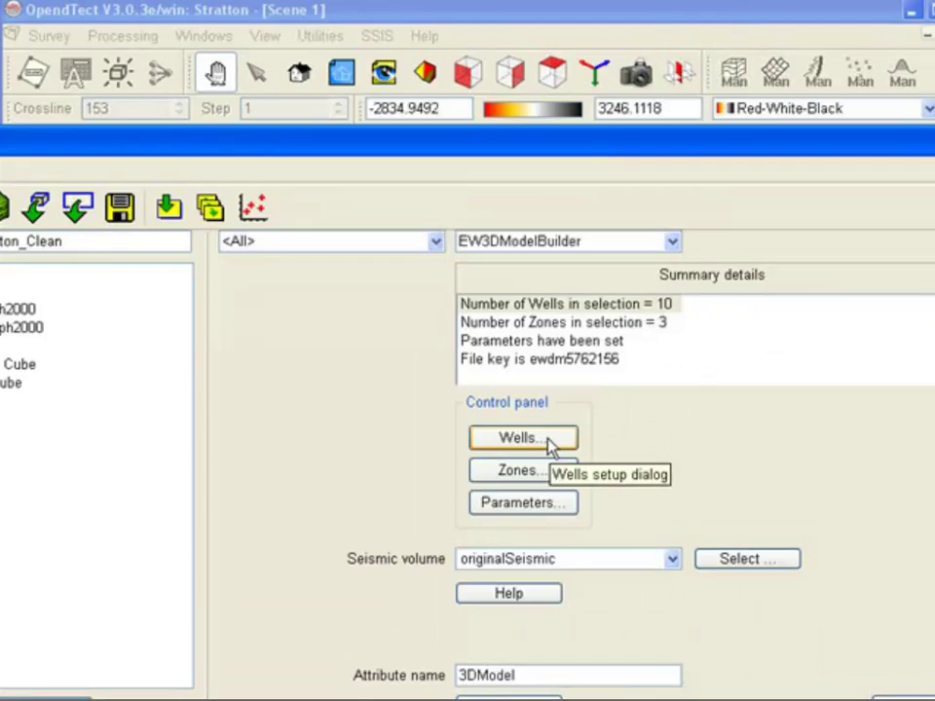
{"action": "left_click", "coordinate": [551, 445]}
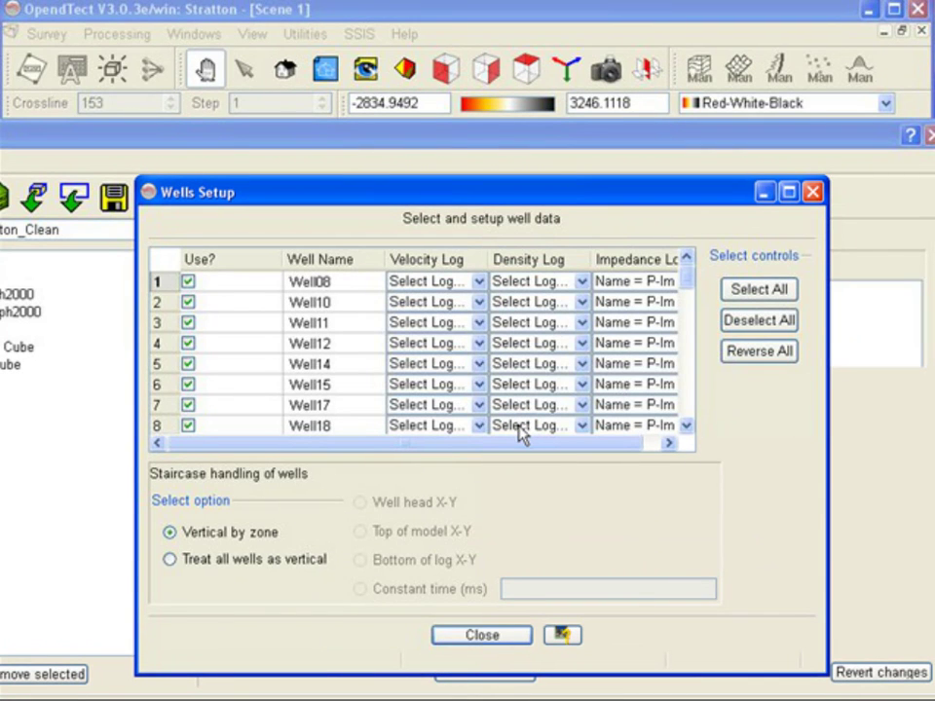
{"action": "left_click", "coordinate": [471, 638]}
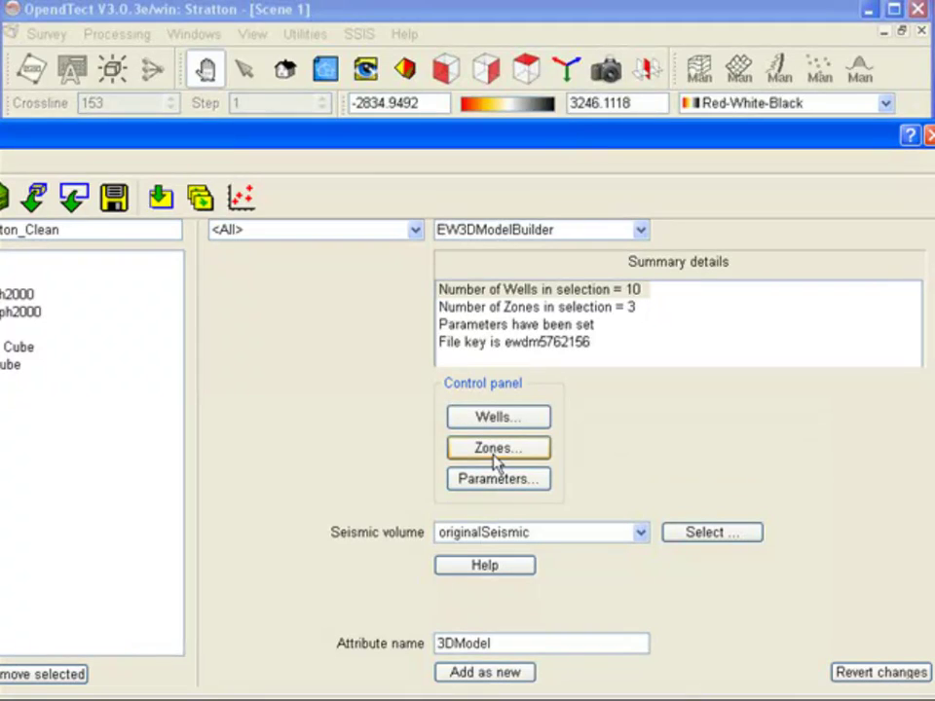
Review the zones setup and the parameters setup of the 3DModel attribute
{"action": "left_click", "coordinate": [497, 450]}
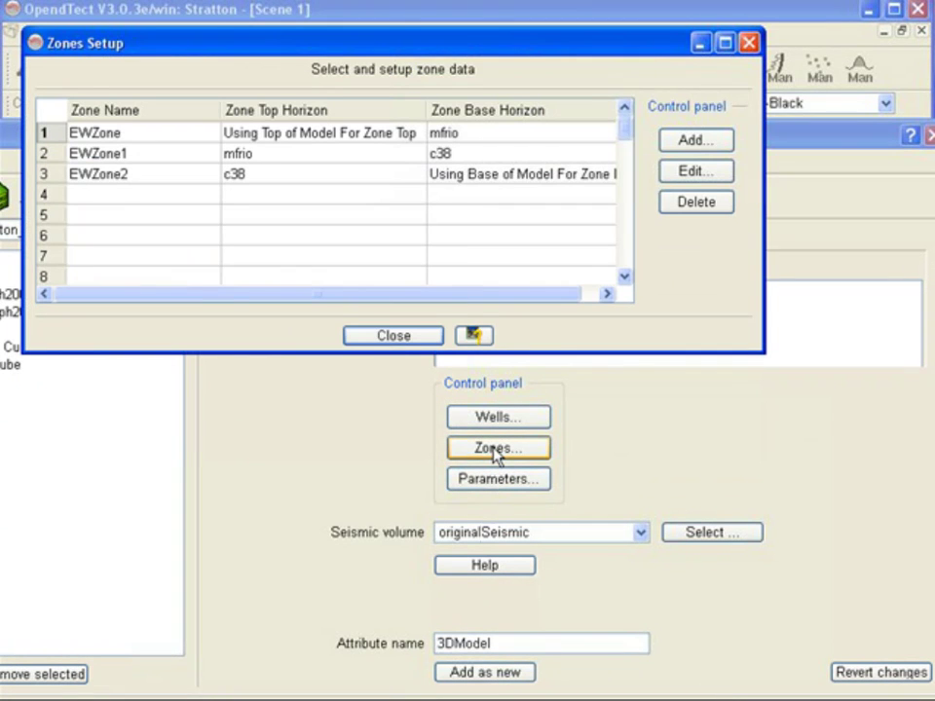
{"action": "left_click", "coordinate": [397, 337]}
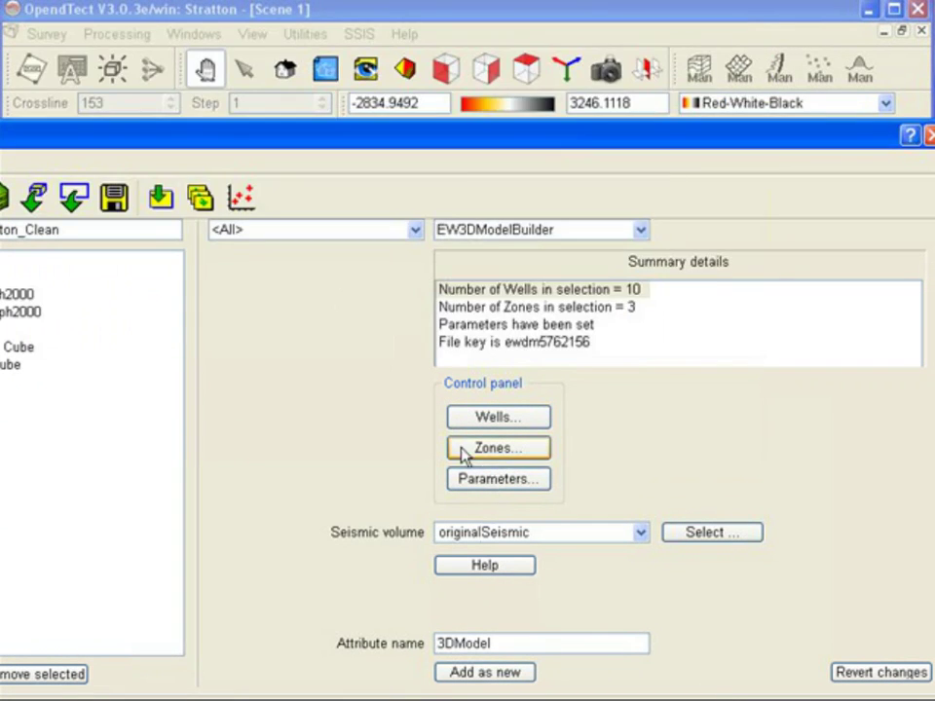
{"action": "left_click", "coordinate": [473, 482]}
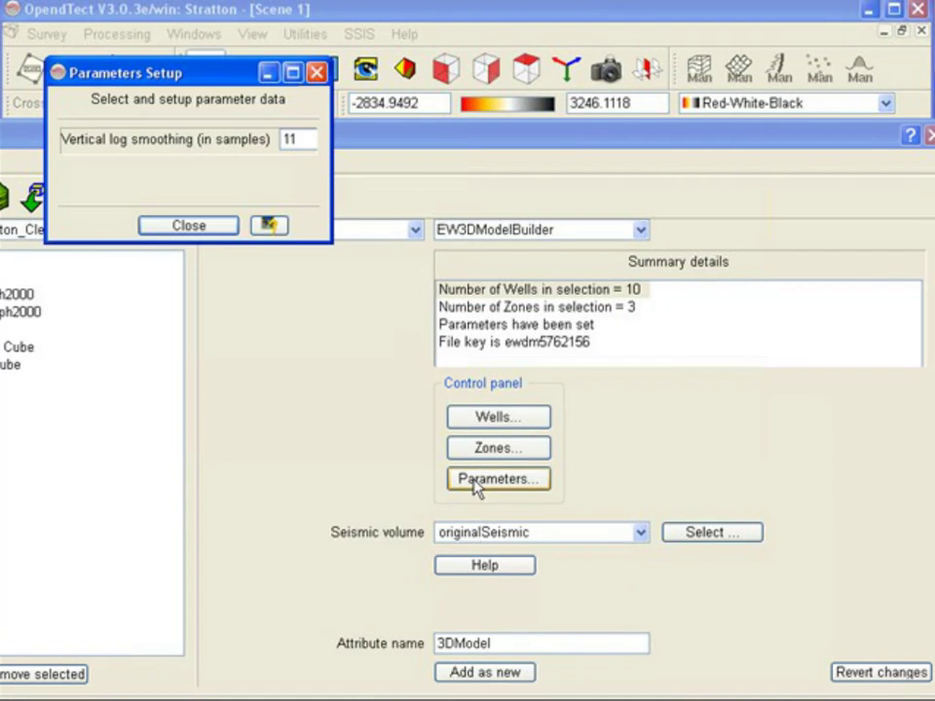
{"action": "left_click", "coordinate": [189, 226]}
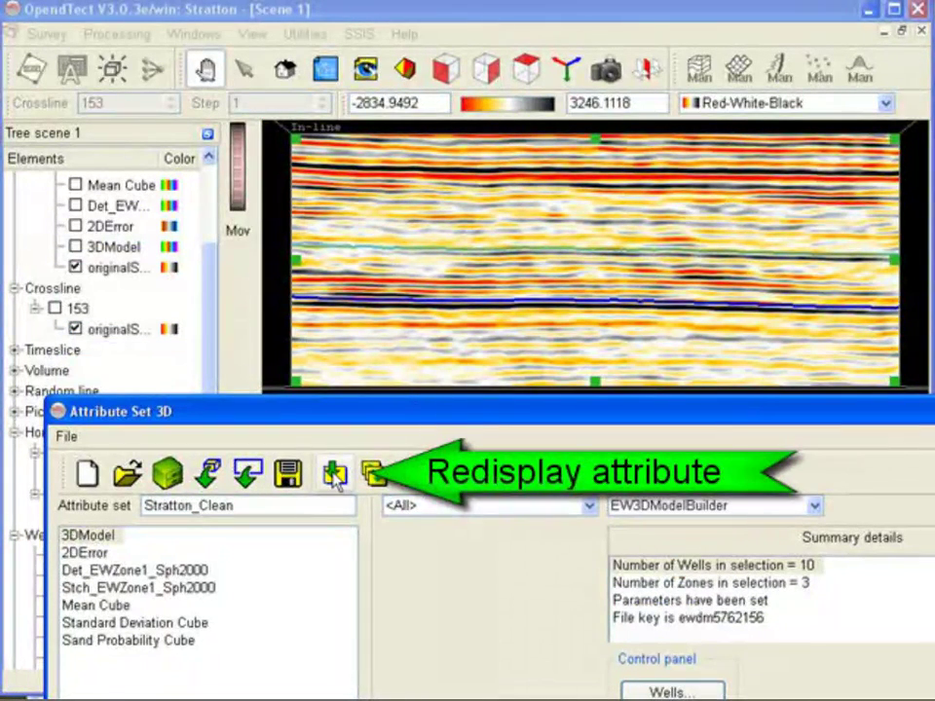
Redisplay inline 51 with the 3DModel low frequency model attribute
{"action": "left_click", "coordinate": [335, 474]}
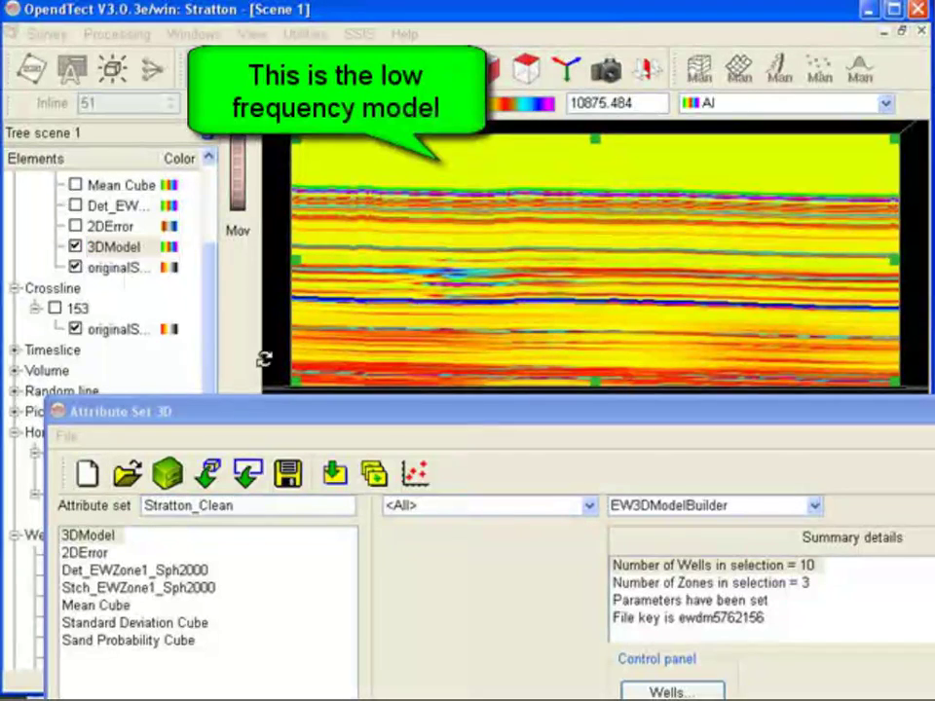
{"action": "left_click", "coordinate": [386, 413]}
{"action": "left_click_drag", "start_coordinate": [404, 387], "coordinate": [365, 285]}
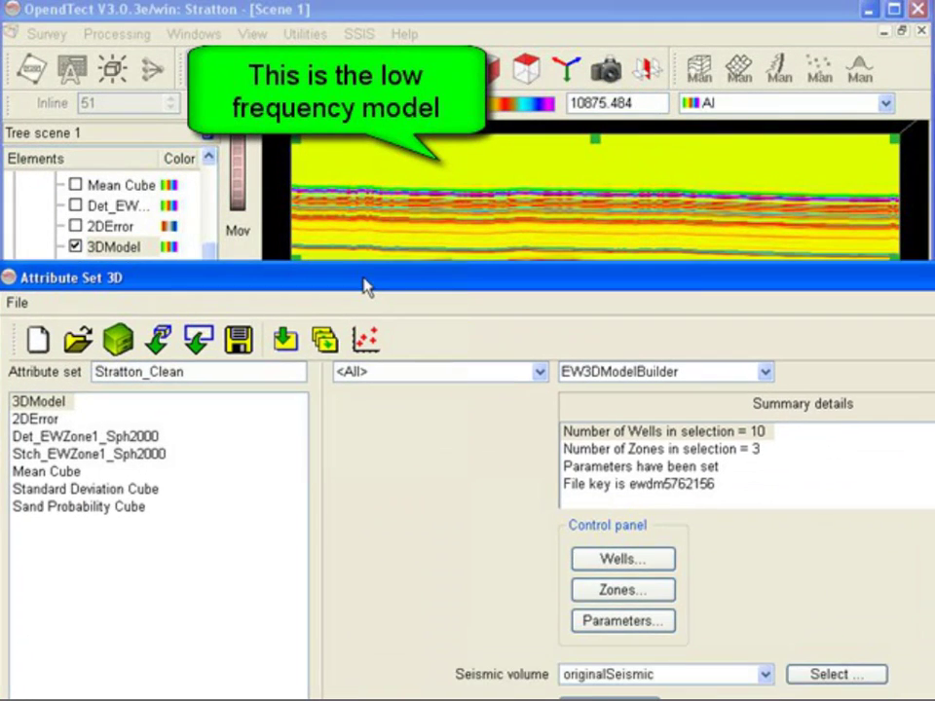
Review the variogram types offered for the 2DError attribute and display this error grid on inline 51
{"action": "left_click", "coordinate": [36, 421]}
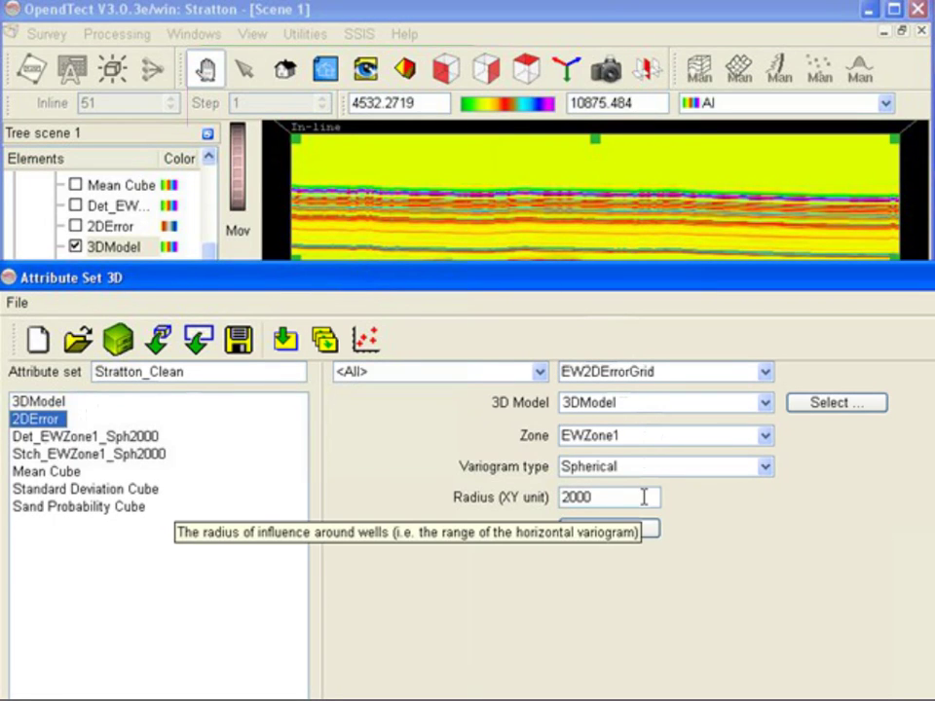
{"action": "left_click", "coordinate": [767, 468]}
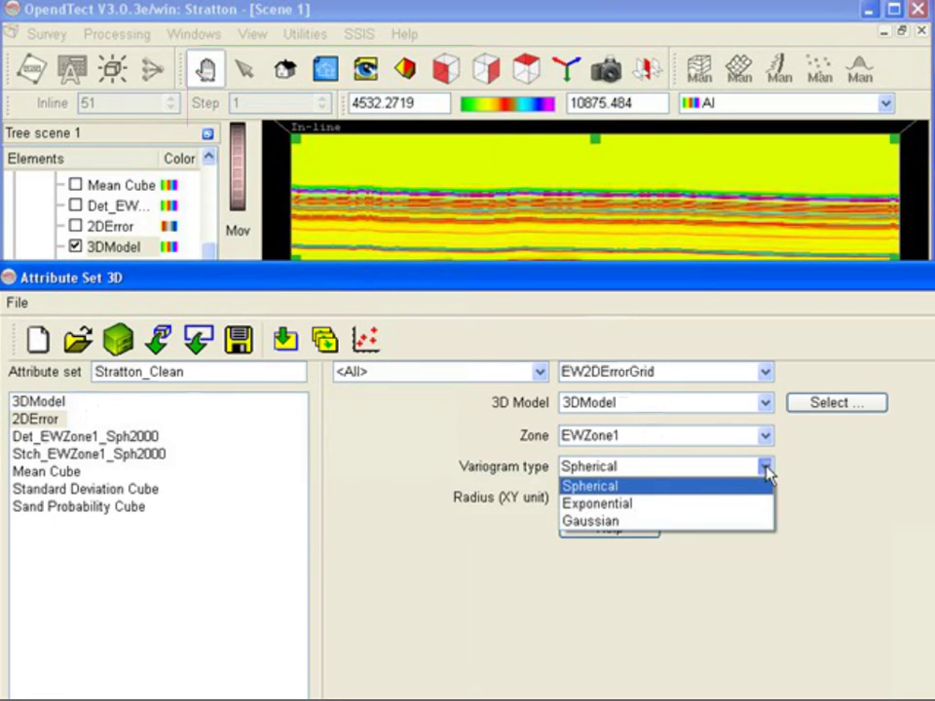
{"action": "left_click", "coordinate": [765, 471]}
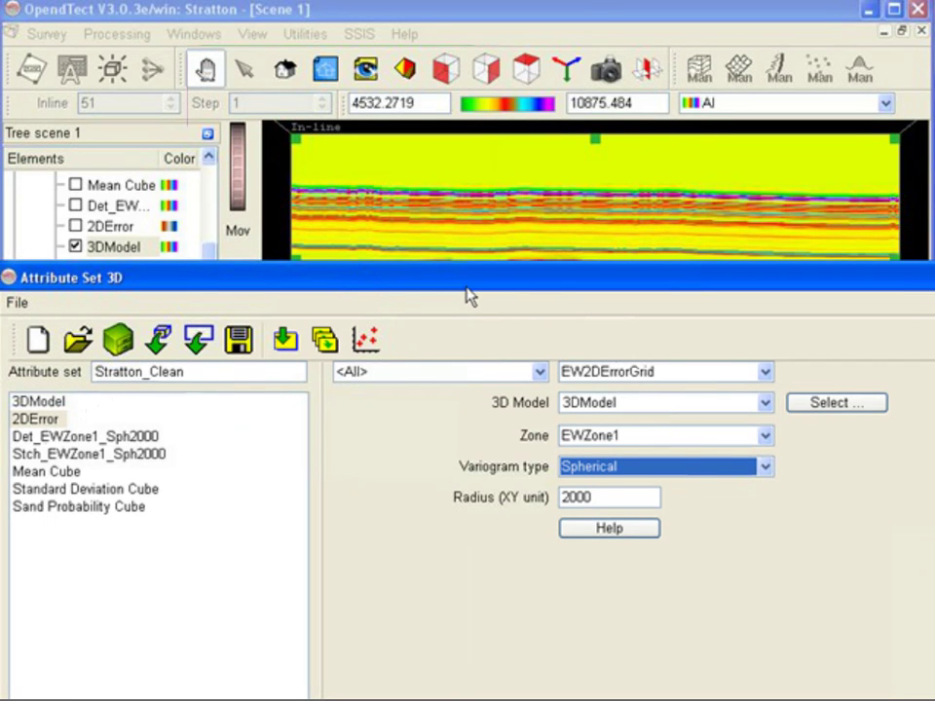
{"action": "left_click_drag", "start_coordinate": [464, 288], "coordinate": [480, 426]}
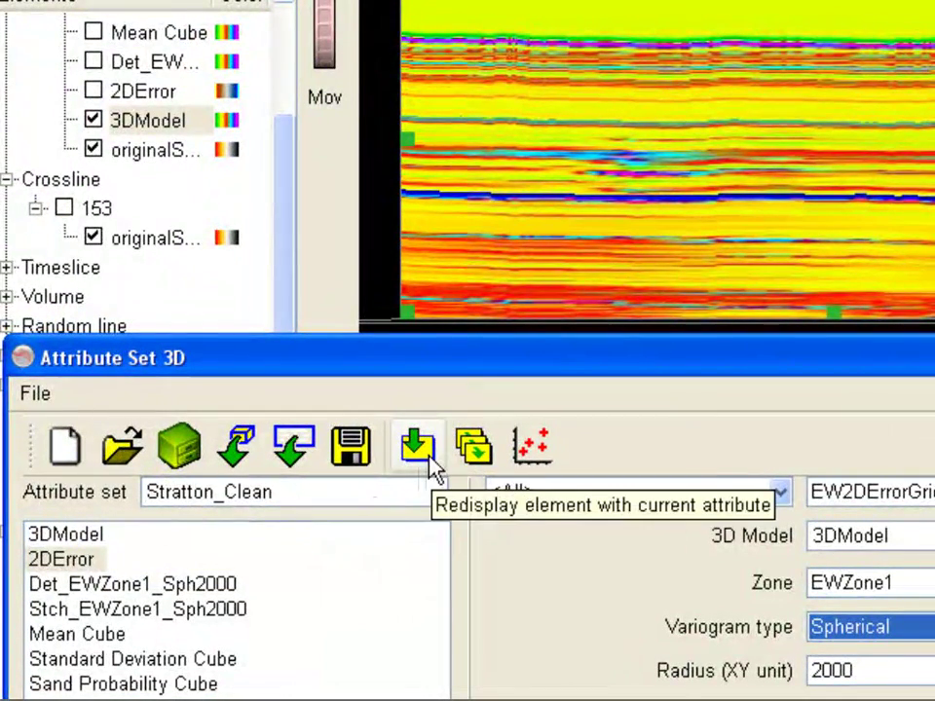
{"action": "left_click", "coordinate": [94, 92]}
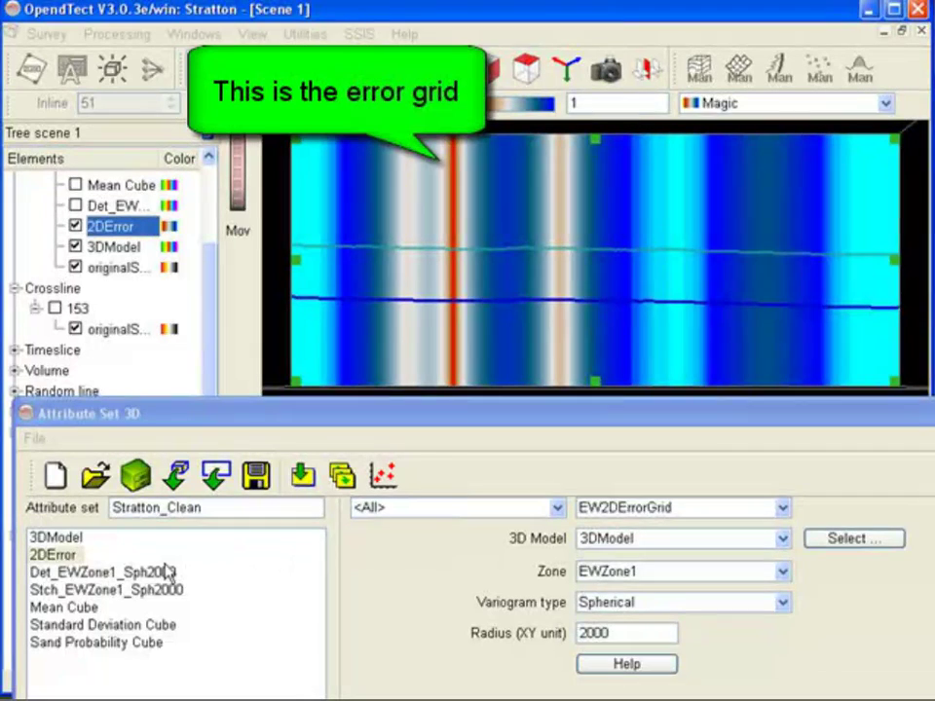
Review the settings of the deterministic inversion Det_EWZone1_Sph2000 and display its result on inline 51
{"action": "left_click", "coordinate": [162, 570]}
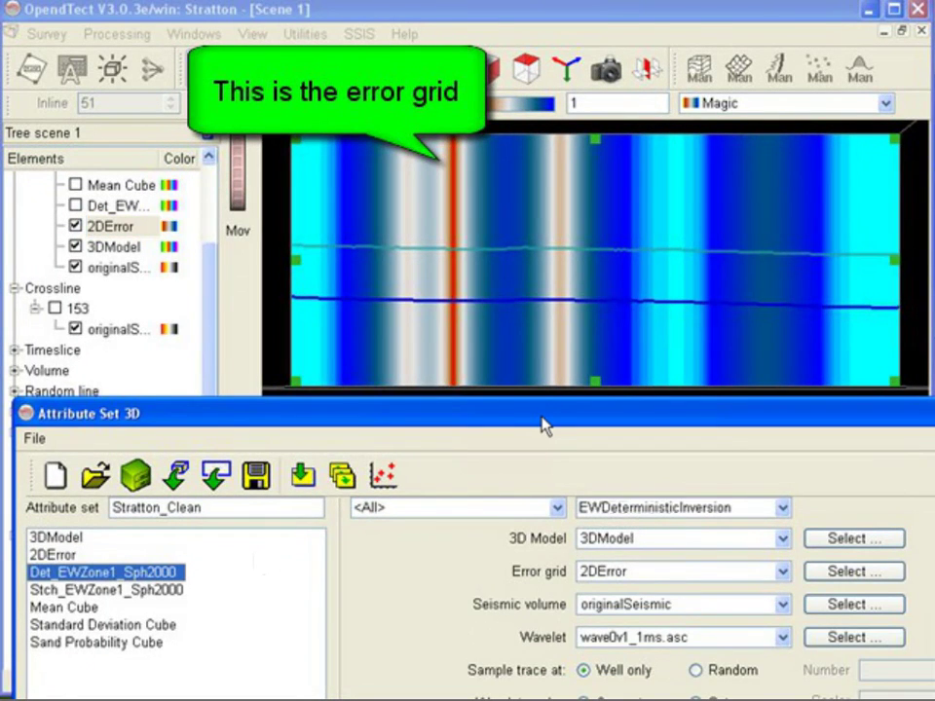
{"action": "left_click_drag", "start_coordinate": [544, 425], "coordinate": [484, 148]}
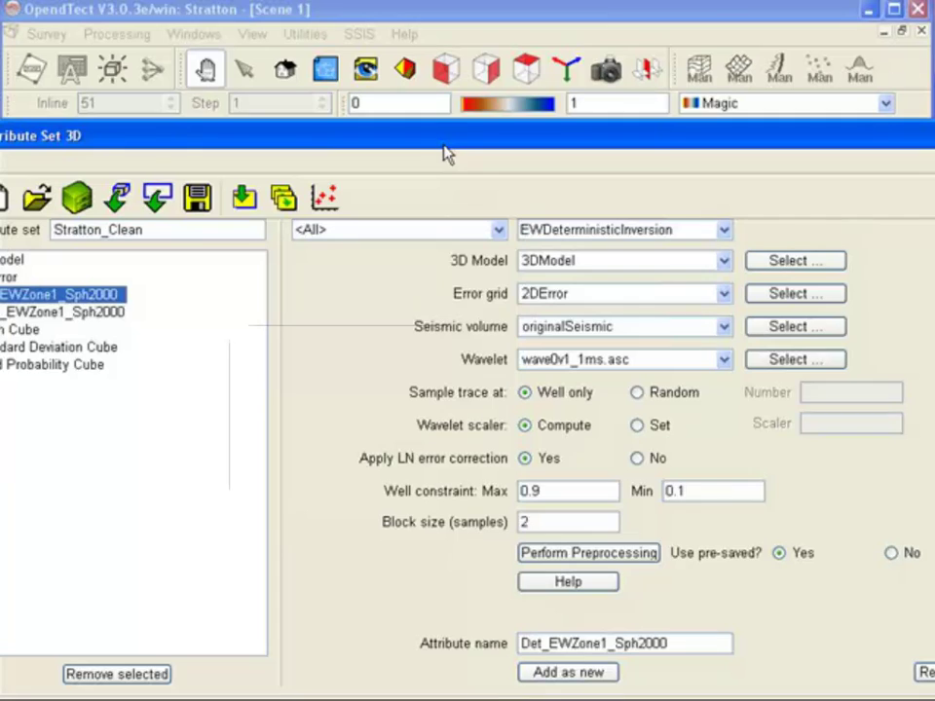
{"action": "left_click_drag", "start_coordinate": [443, 148], "coordinate": [493, 474]}
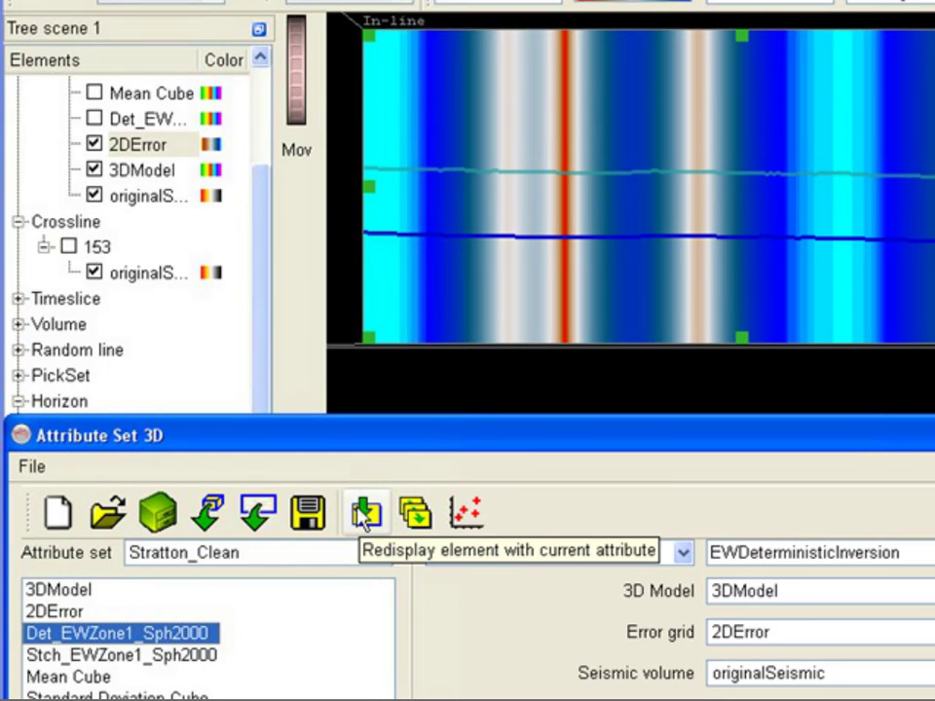
{"action": "left_click", "coordinate": [93, 119]}
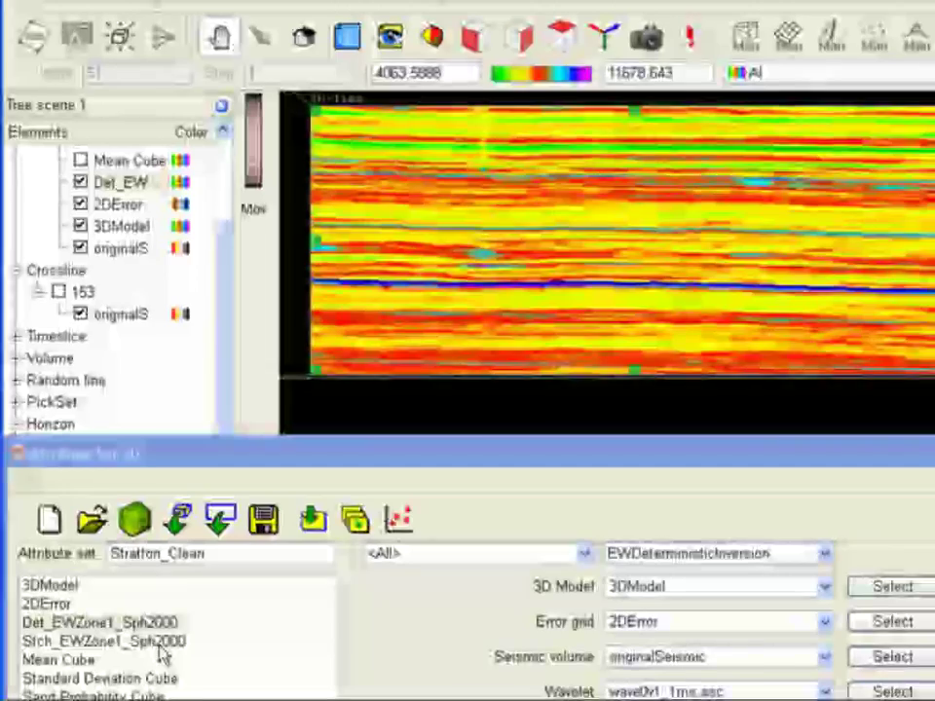
Select the stochastic inversion Stch_EWZone1_Sph2000 and review its input volumes and number of realisations
{"action": "left_click", "coordinate": [185, 656]}
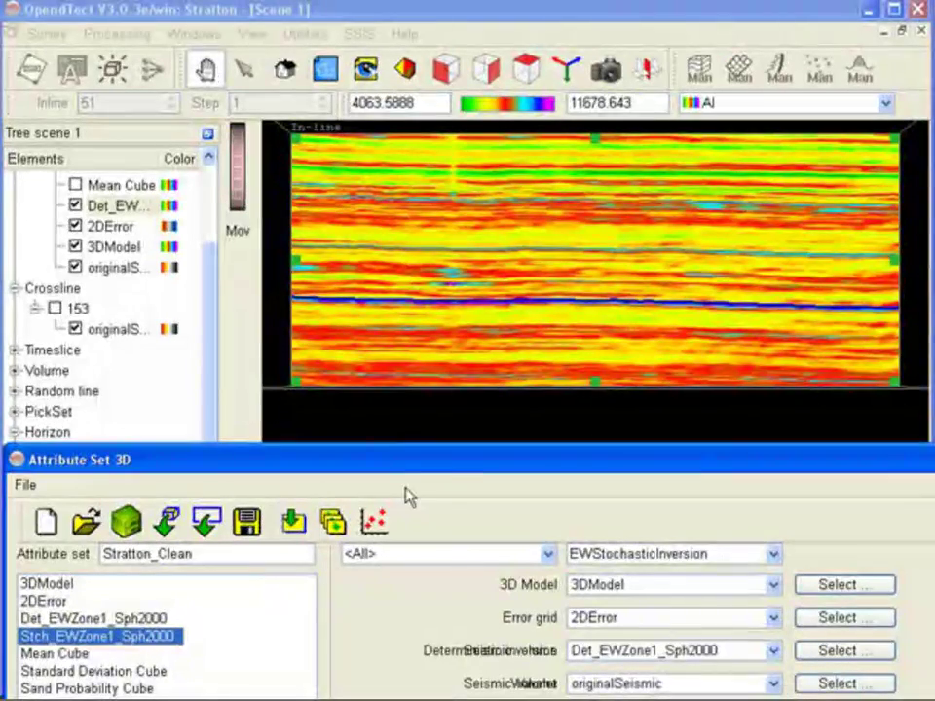
{"action": "left_click_drag", "start_coordinate": [456, 477], "coordinate": [414, 147]}
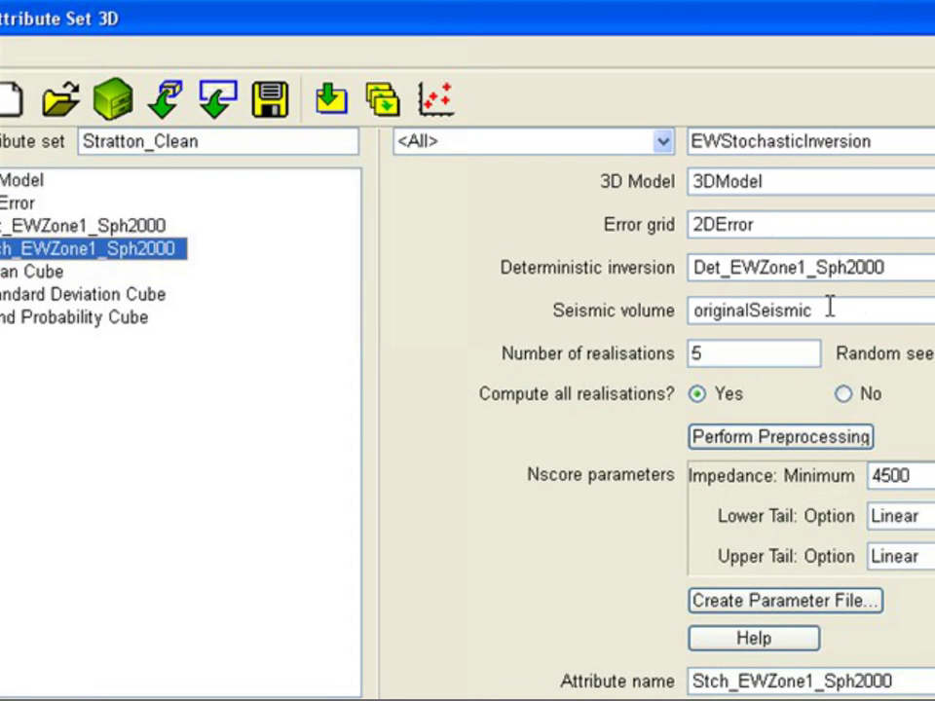
{"action": "double_click", "coordinate": [772, 355]}
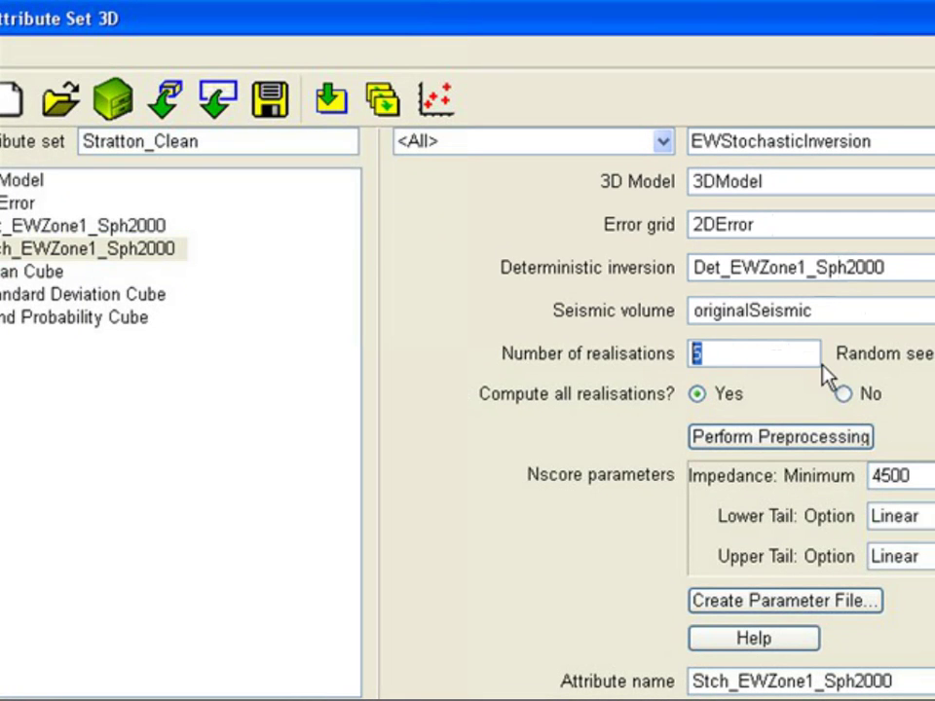
{"action": "left_click", "coordinate": [809, 358]}
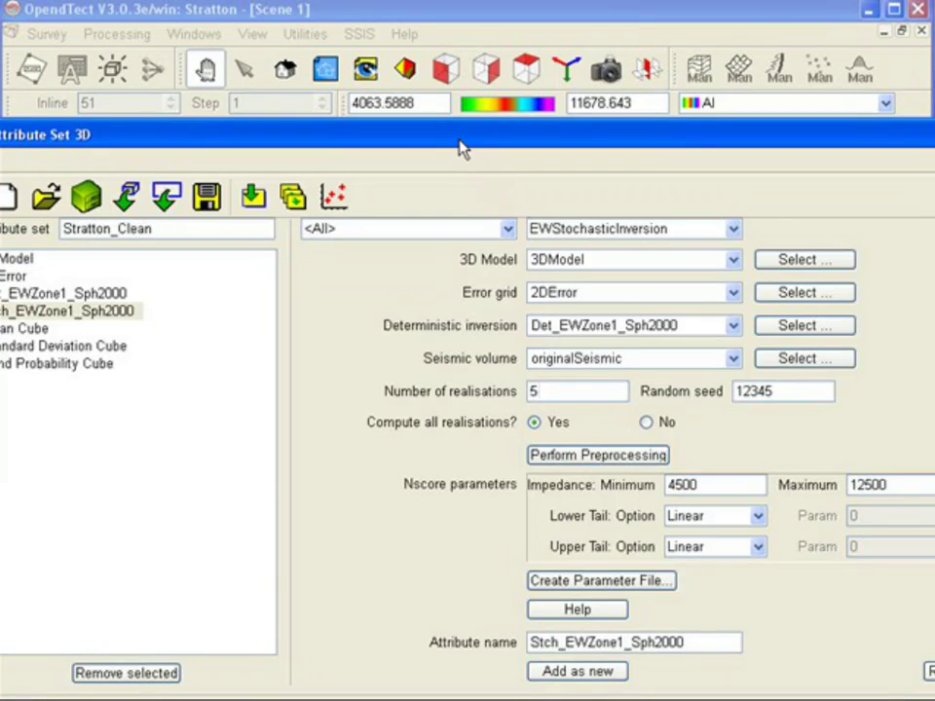
Evaluate the stochastic inversion by realisation on inline 51, calculating 5 slices
{"action": "left_click_drag", "start_coordinate": [462, 149], "coordinate": [522, 453]}
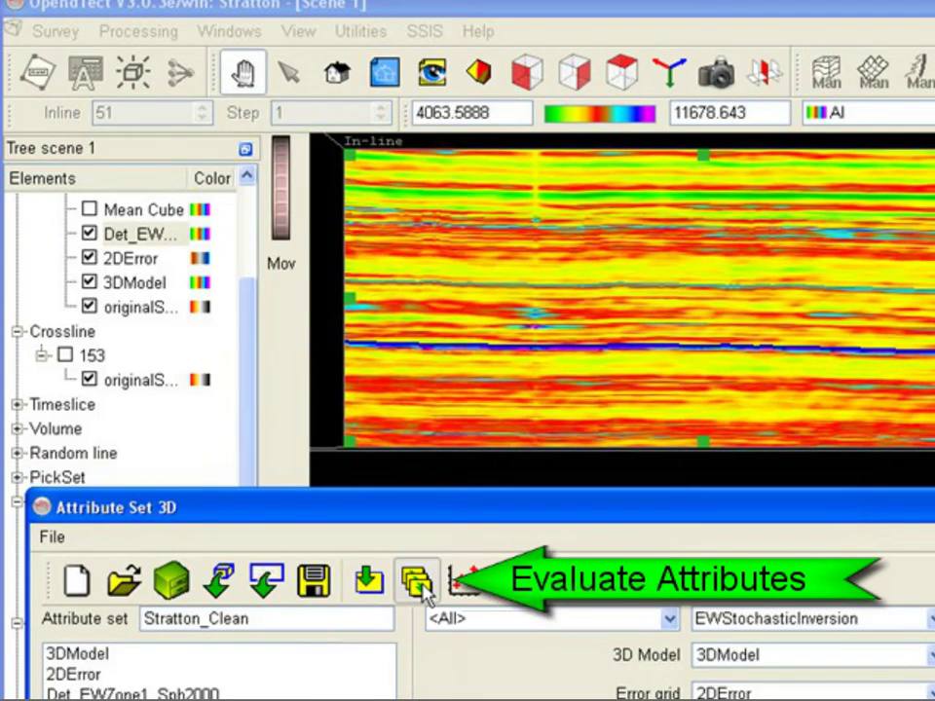
{"action": "left_click", "coordinate": [416, 583]}
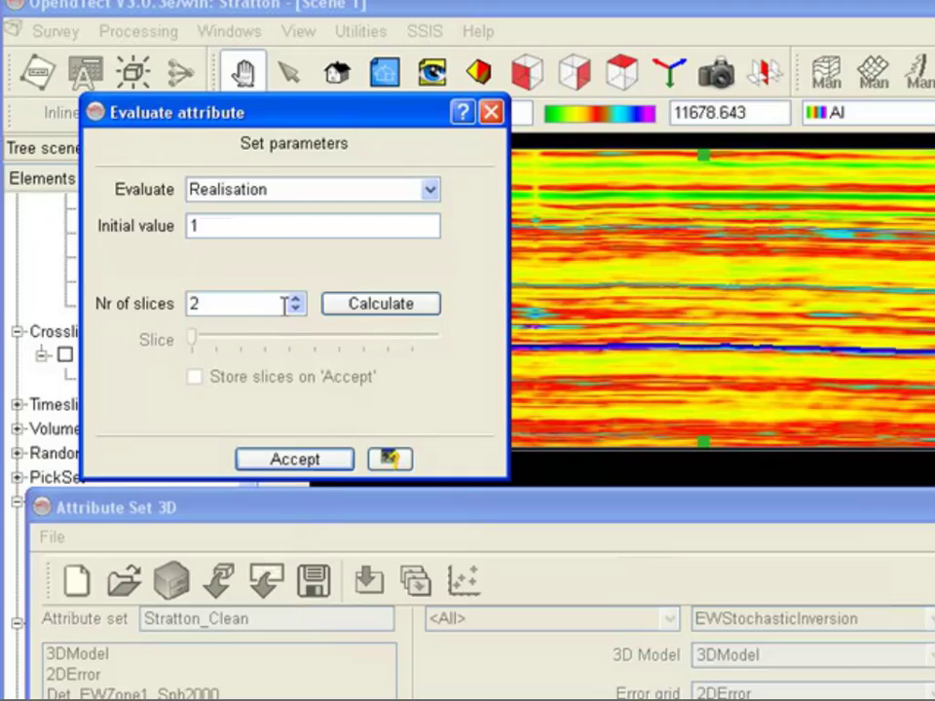
{"action": "left_click_drag", "start_coordinate": [251, 306], "coordinate": [191, 304]}
{"action": "type", "text": "5"}
{"action": "left_click", "coordinate": [387, 307]}
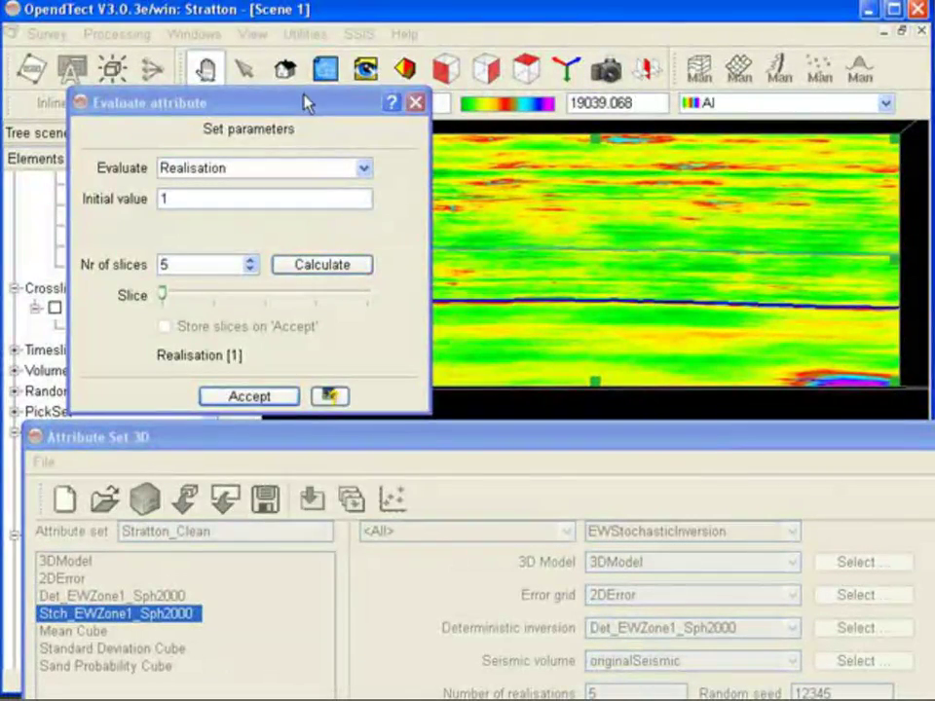
{"action": "left_click_drag", "start_coordinate": [305, 100], "coordinate": [404, 416]}
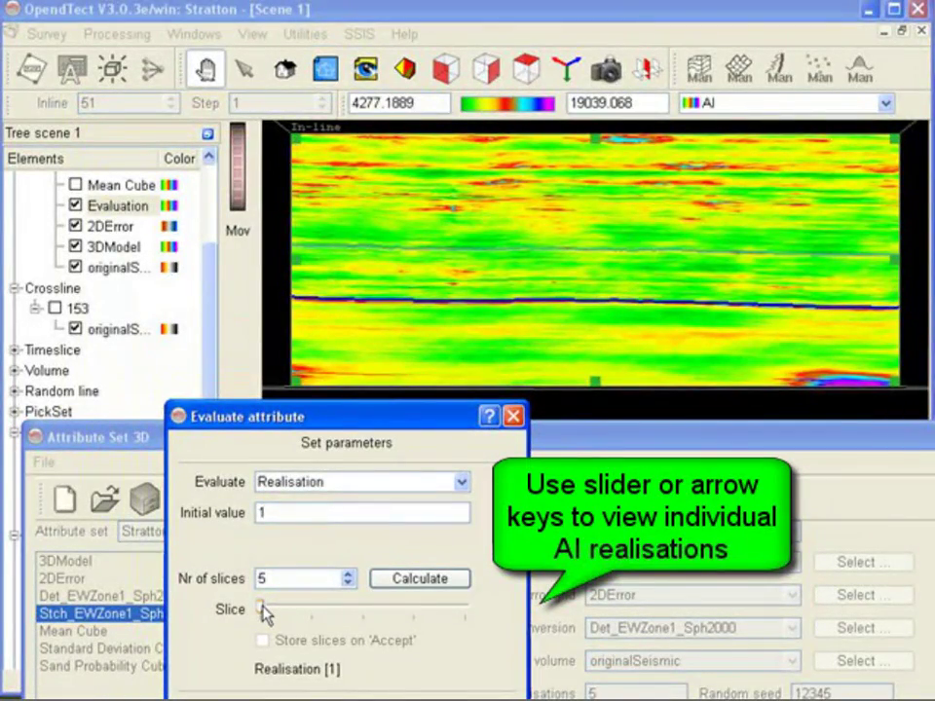
Step through the five AI realisations on inline 51, return to realisation 1 and accept the evaluation
{"action": "key", "text": "Right"}
{"action": "key", "text": "Right"}
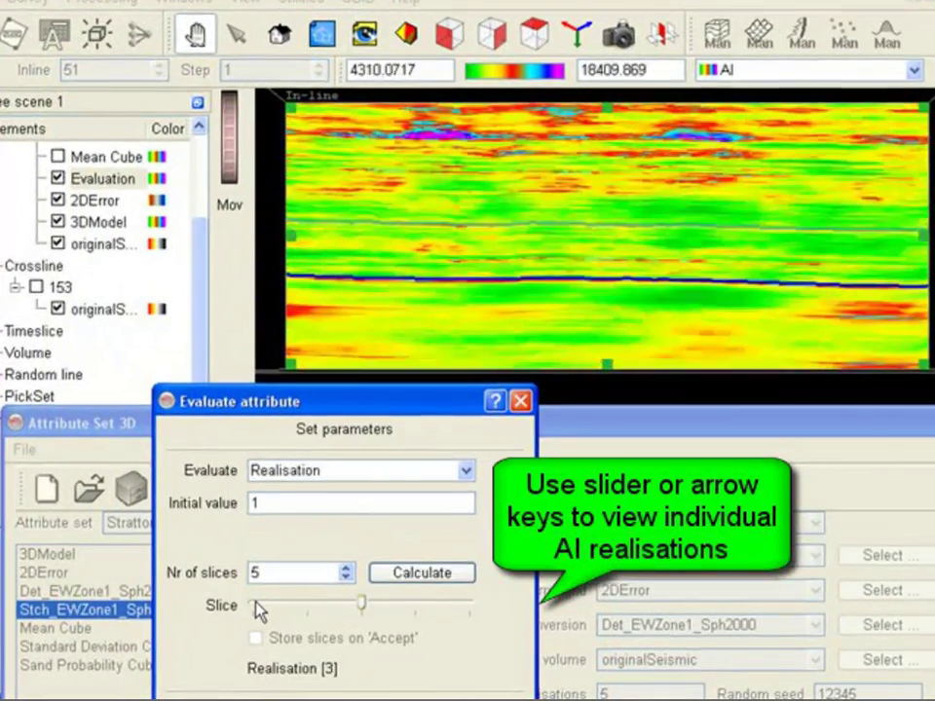
{"action": "key", "text": "Right"}
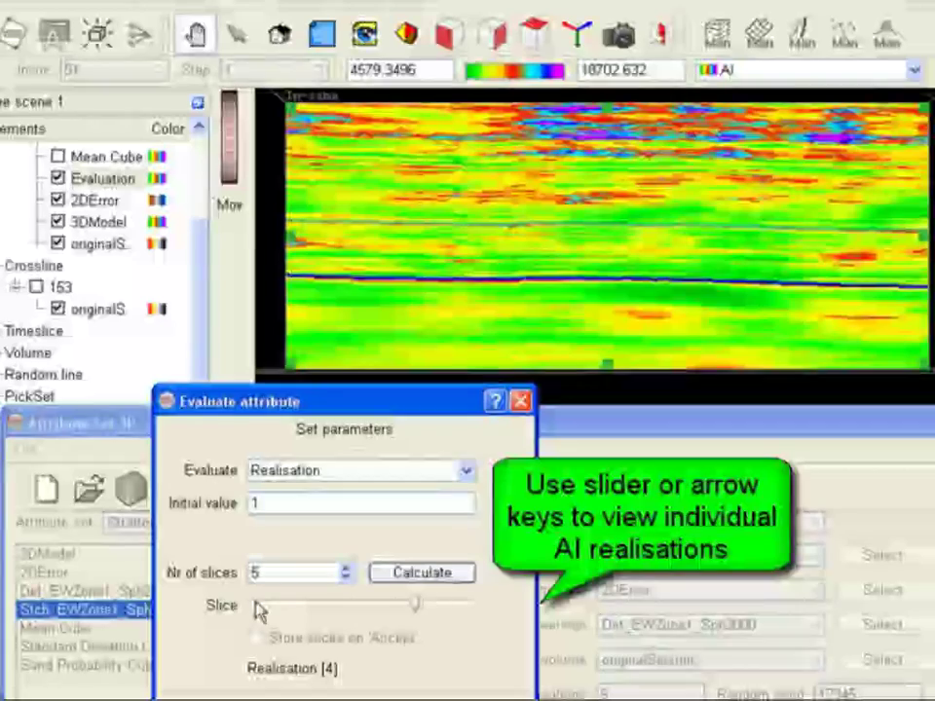
{"action": "key", "text": "Right"}
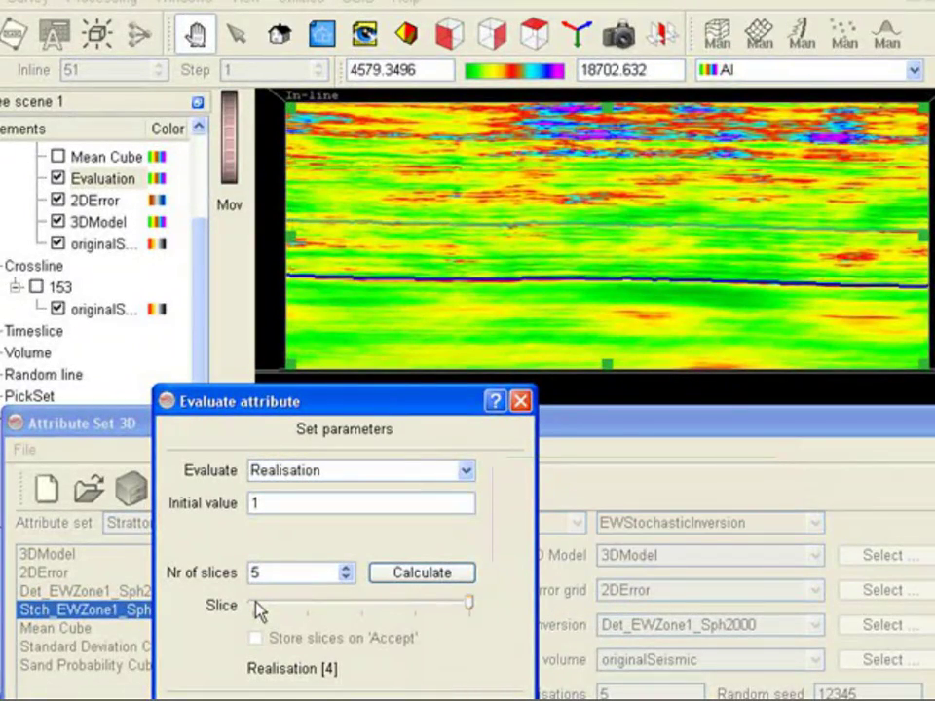
{"action": "key", "text": "Left"}
{"action": "key", "text": "Left"}
{"action": "key", "text": "Left"}
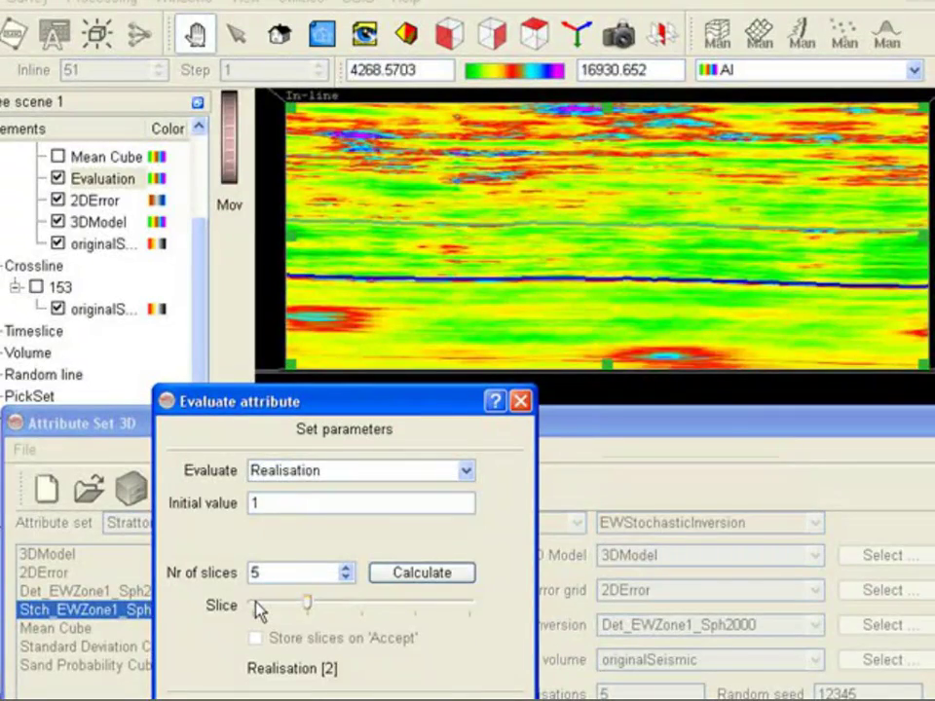
{"action": "key", "text": "Left"}
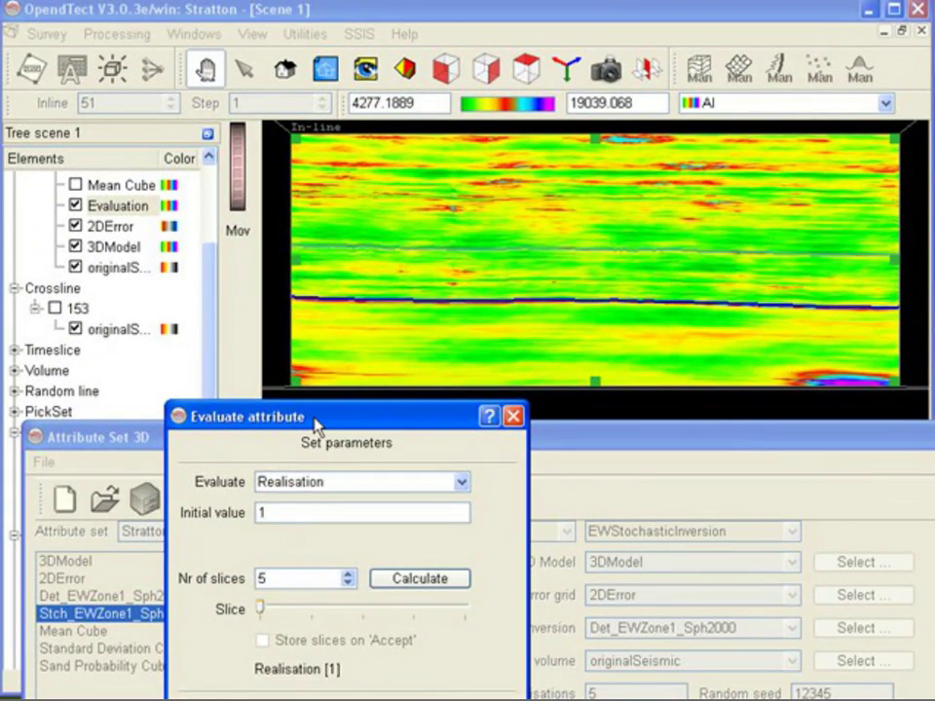
{"action": "left_click_drag", "start_coordinate": [317, 425], "coordinate": [275, 218]}
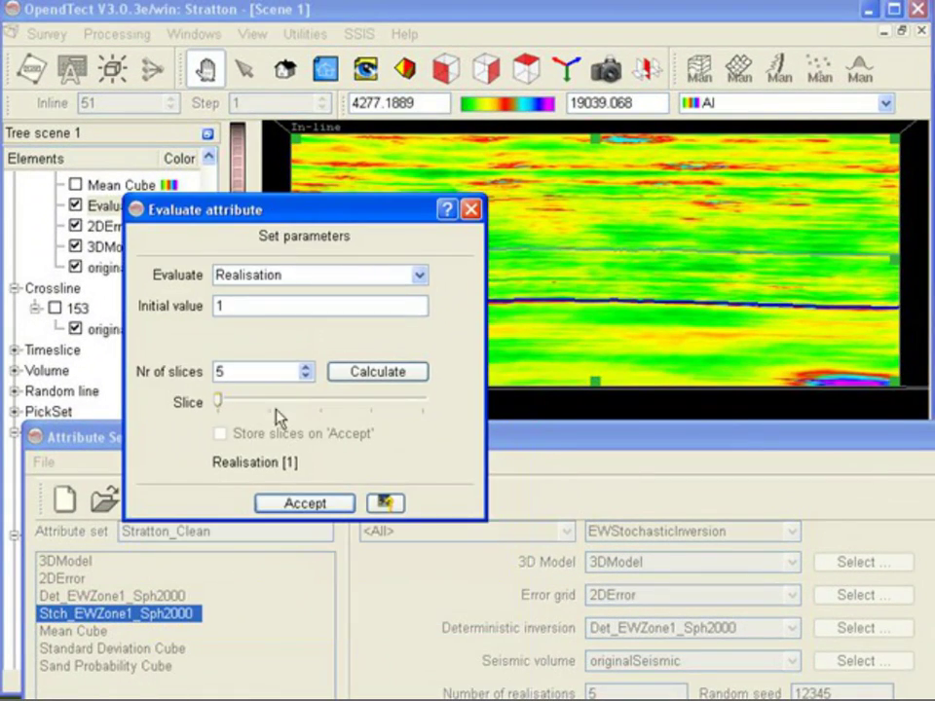
{"action": "left_click", "coordinate": [304, 503]}
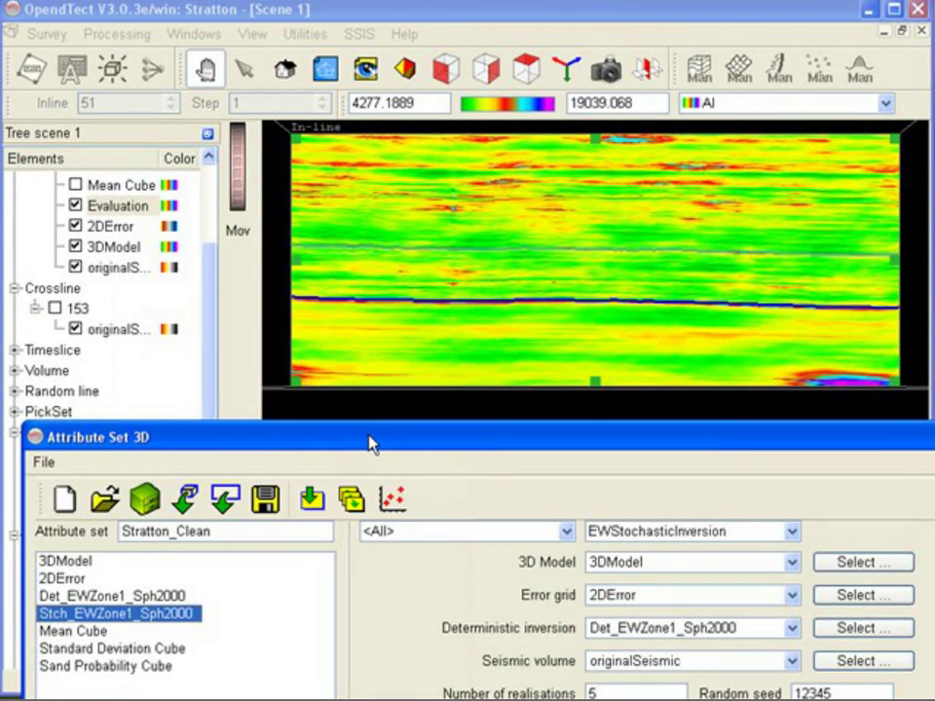
Examine the Mean Cube attribute's input realisations and the utility types offered by EWUtilities
{"action": "left_click_drag", "start_coordinate": [370, 445], "coordinate": [350, 266]}
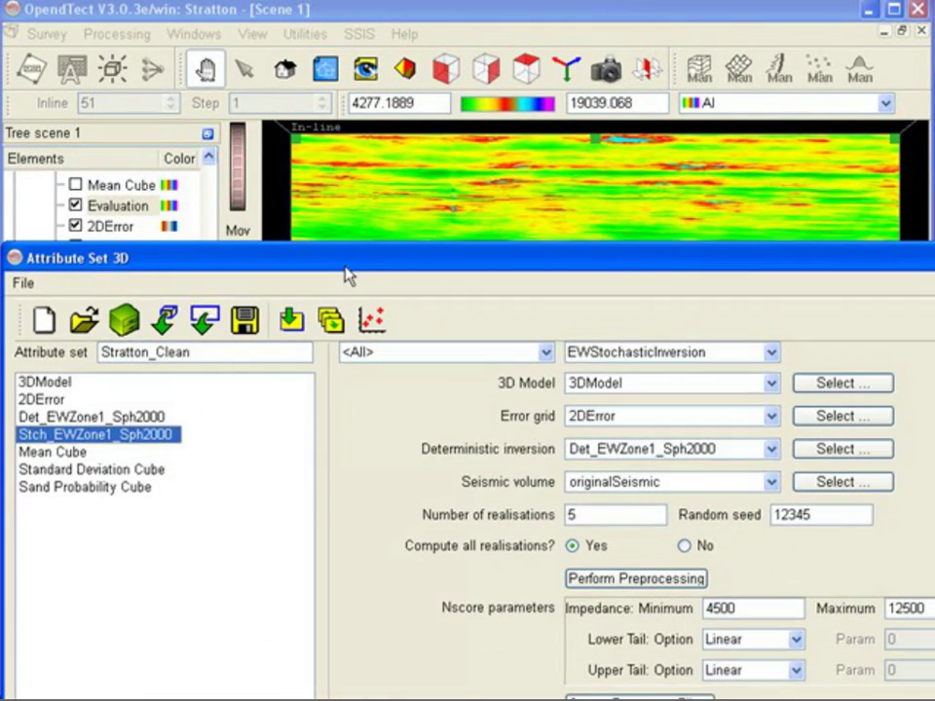
{"action": "left_click", "coordinate": [57, 453]}
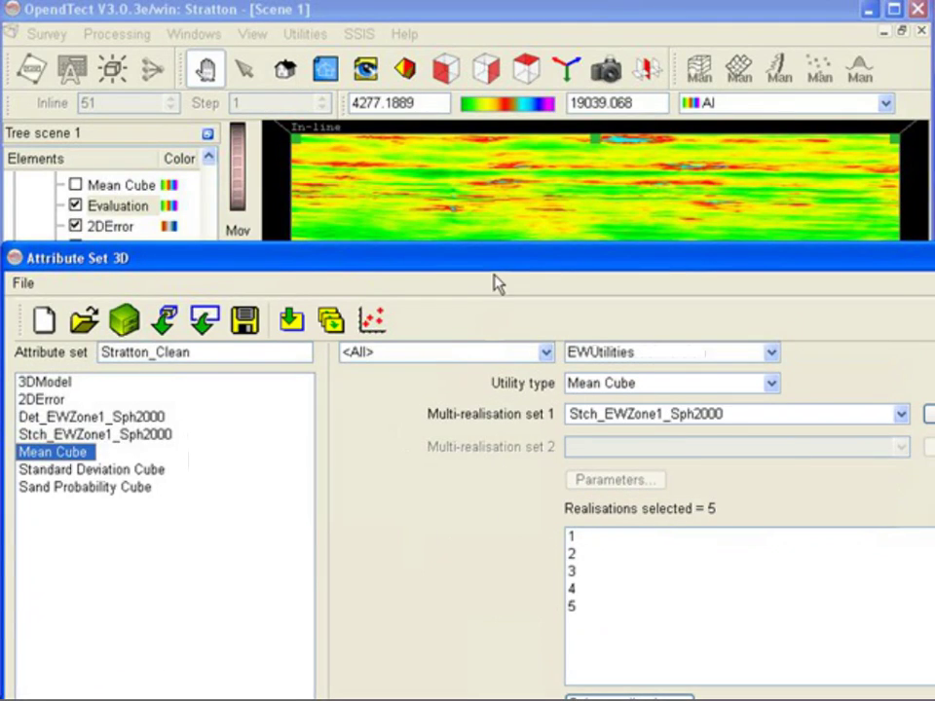
{"action": "left_click_drag", "start_coordinate": [492, 270], "coordinate": [468, 146]}
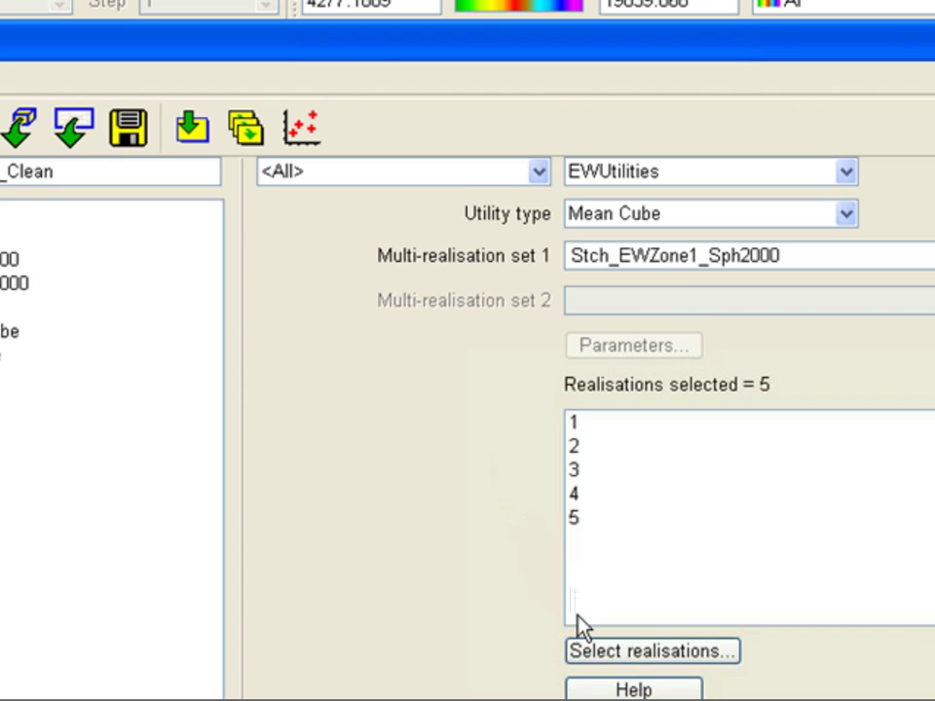
{"action": "left_click", "coordinate": [846, 214]}
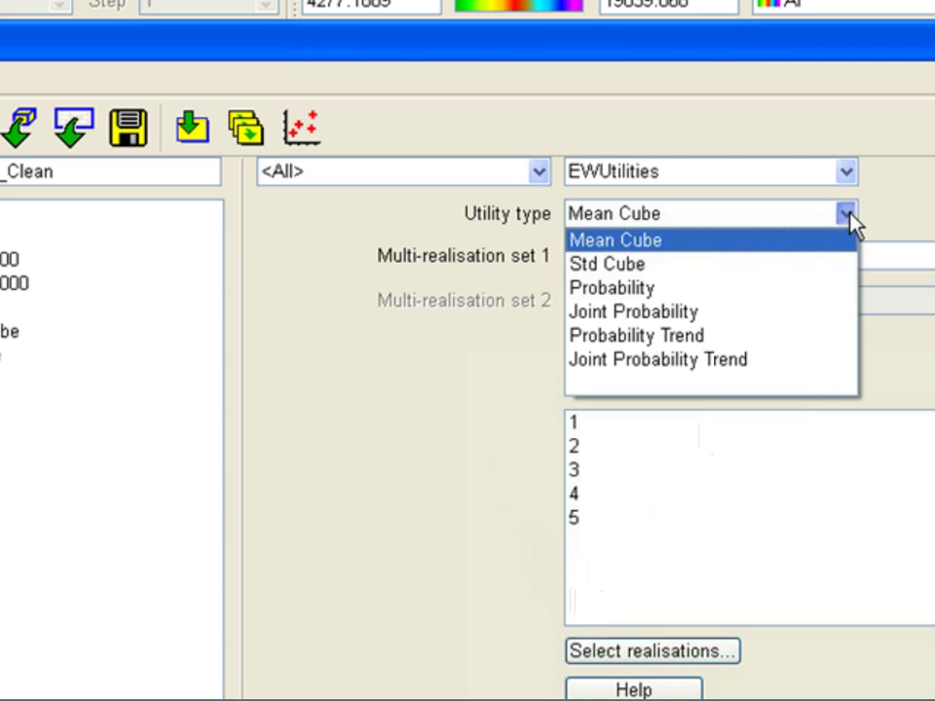
{"action": "left_click", "coordinate": [846, 216]}
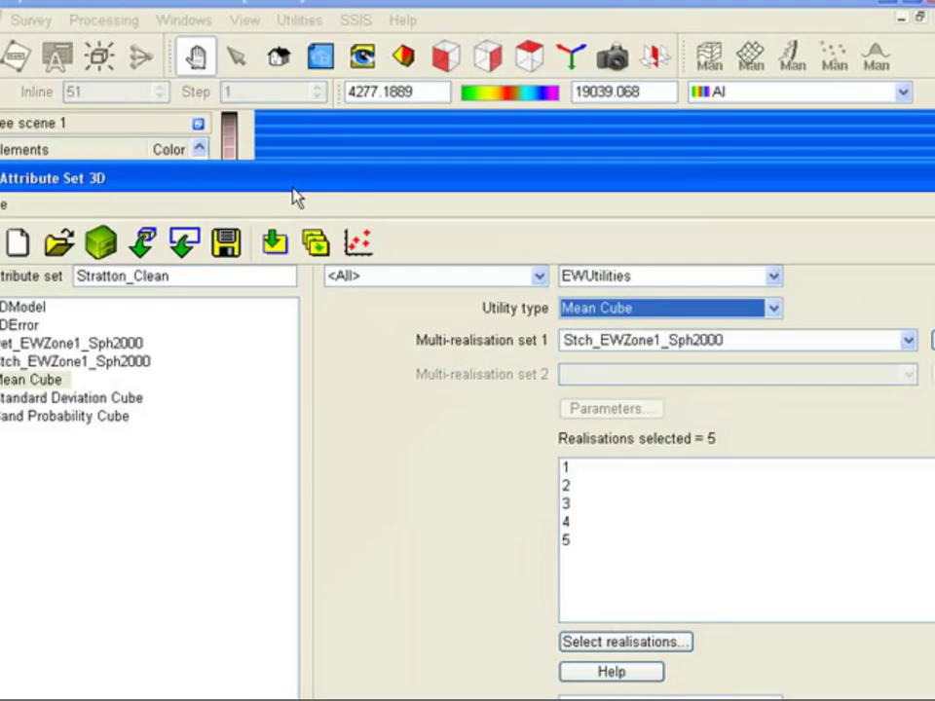
Display the Mean Cube on inline 51 above the evaluation result
{"action": "left_click_drag", "start_coordinate": [216, 60], "coordinate": [248, 292]}
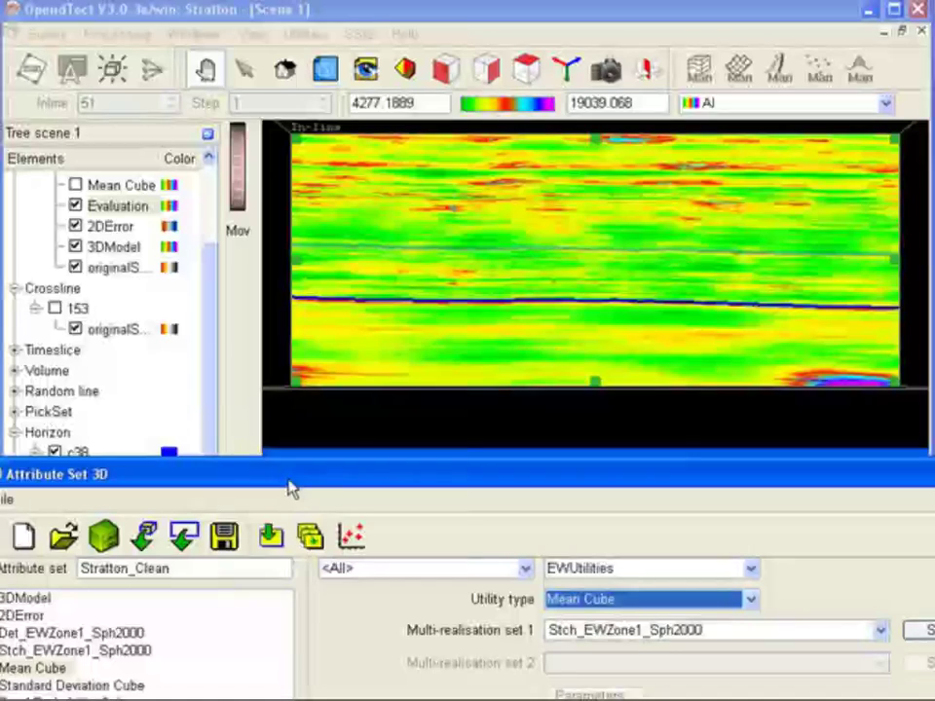
{"action": "left_click_drag", "start_coordinate": [290, 489], "coordinate": [289, 505]}
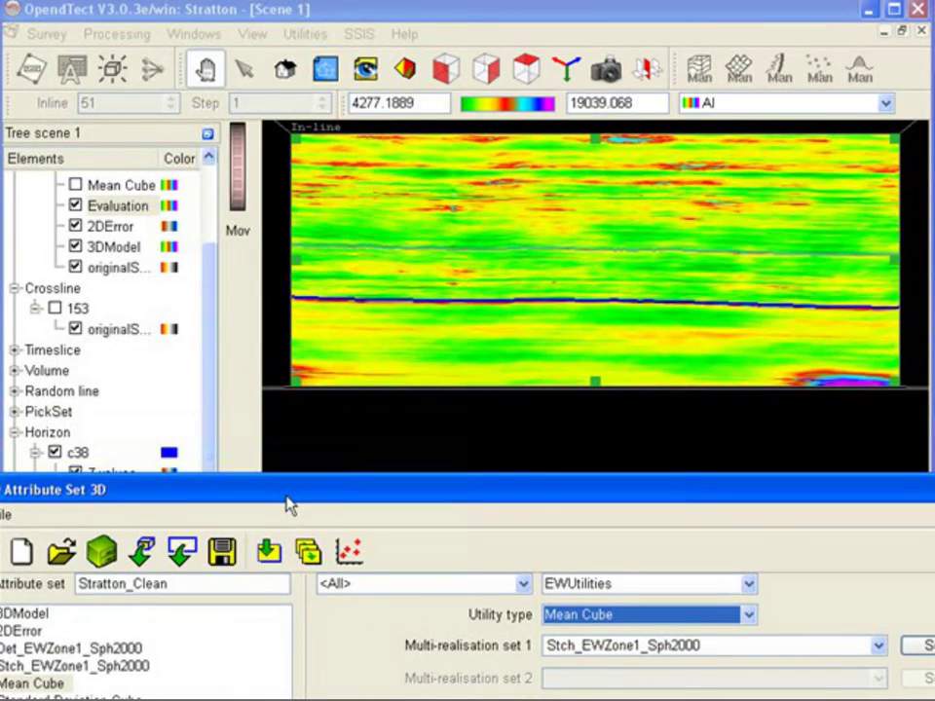
{"action": "left_click", "coordinate": [77, 186]}
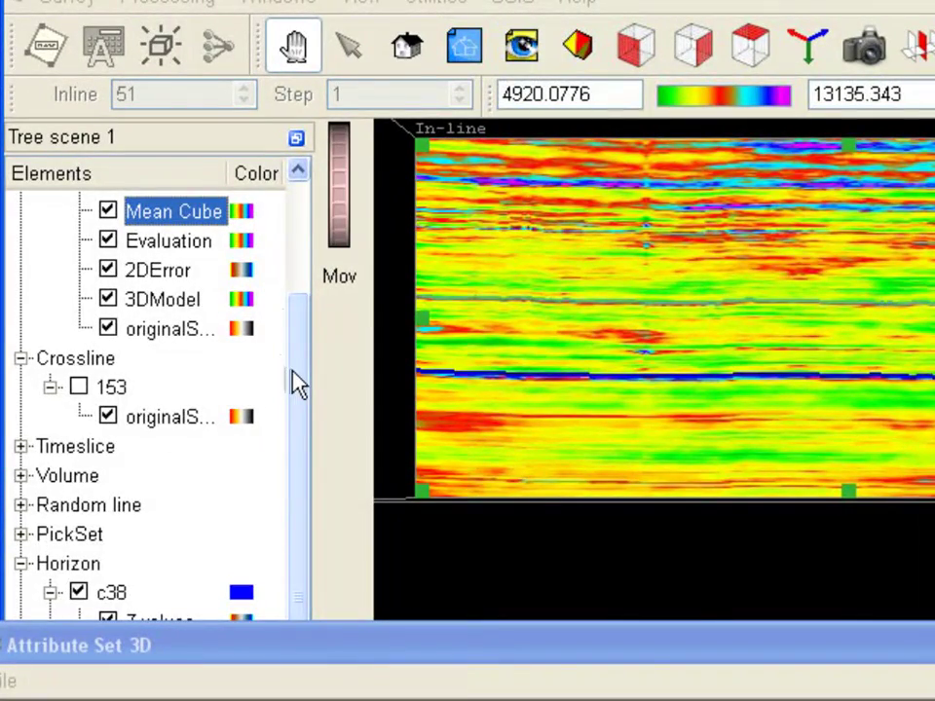
{"action": "left_click_drag", "start_coordinate": [298, 386], "coordinate": [298, 257]}
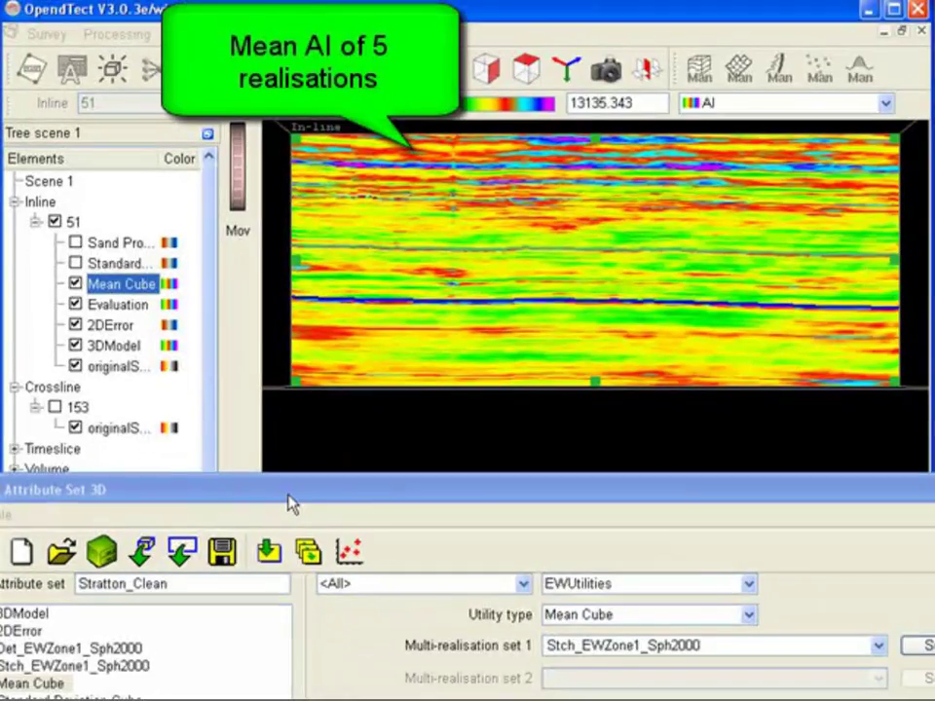
Review the settings of the Standard Deviation Cube attribute and display this cube on inline 51
{"action": "left_click_drag", "start_coordinate": [292, 503], "coordinate": [311, 326]}
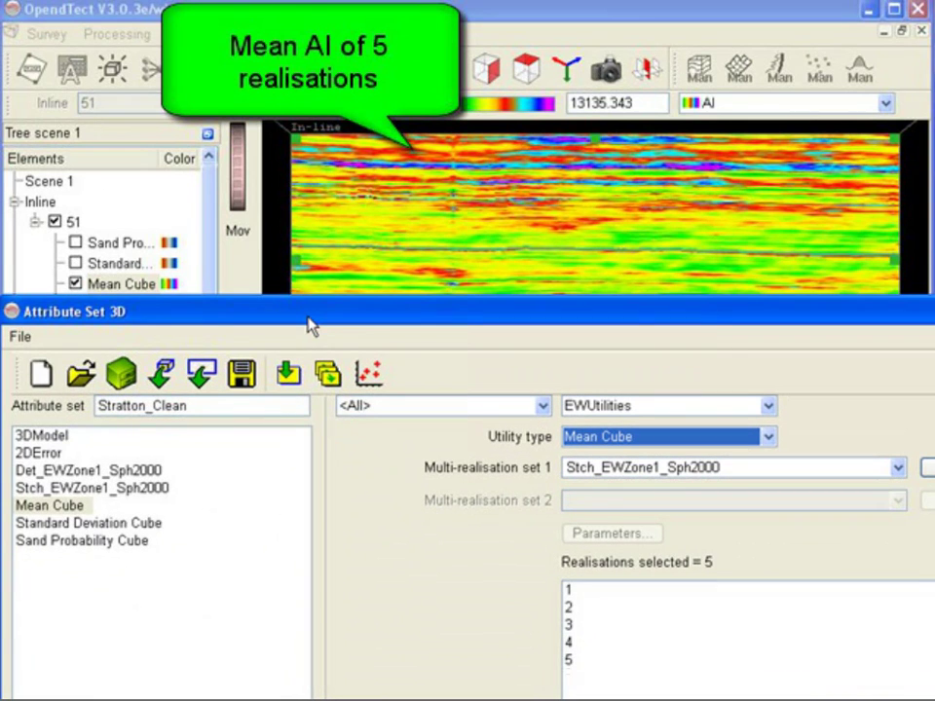
{"action": "left_click", "coordinate": [137, 524]}
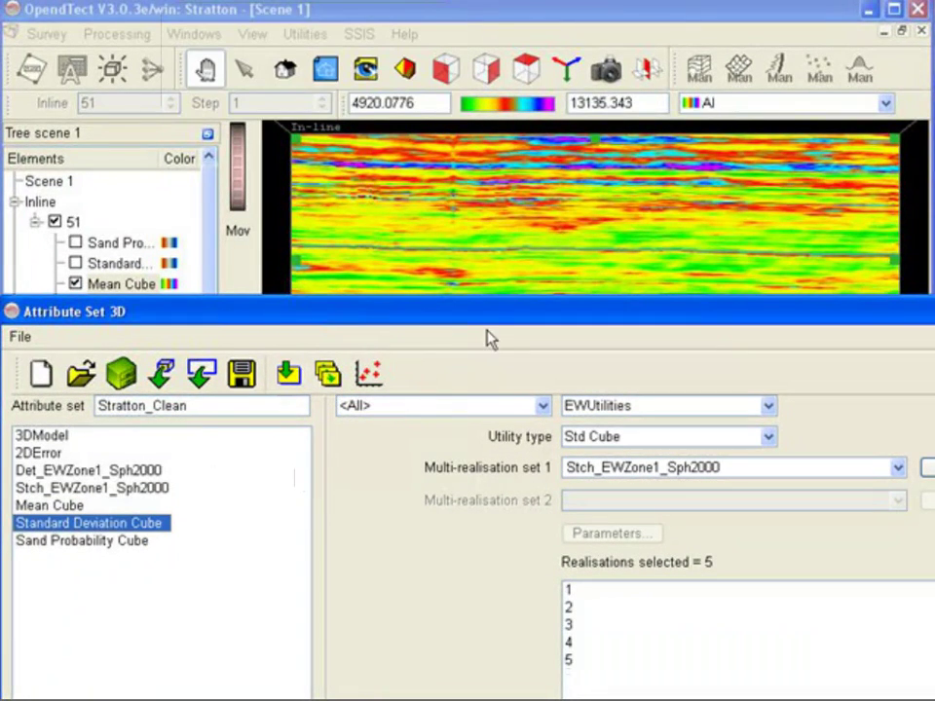
{"action": "left_click_drag", "start_coordinate": [490, 322], "coordinate": [480, 441]}
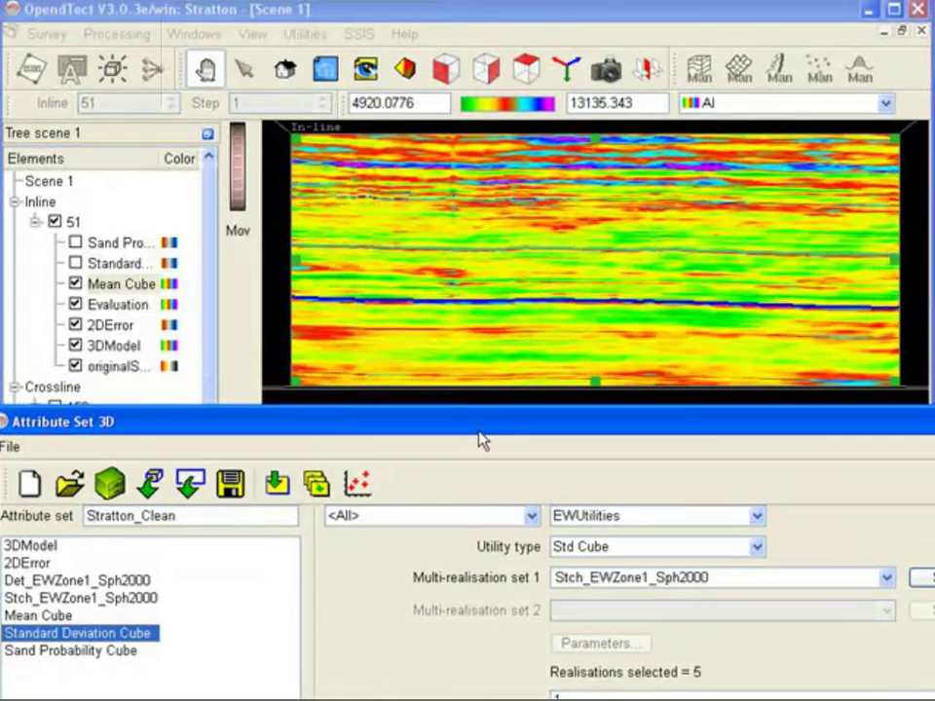
{"action": "left_click", "coordinate": [76, 264]}
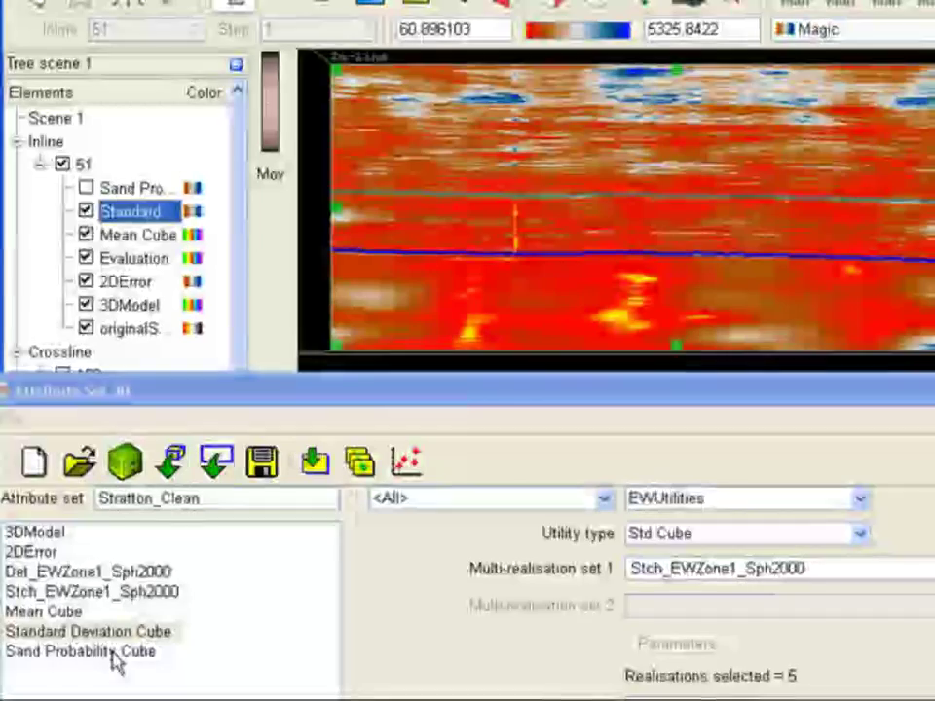
Examine the Sand Probability Cube attribute's settings, including the lower and upper bounds in its probability parameters
{"action": "left_click", "coordinate": [146, 661]}
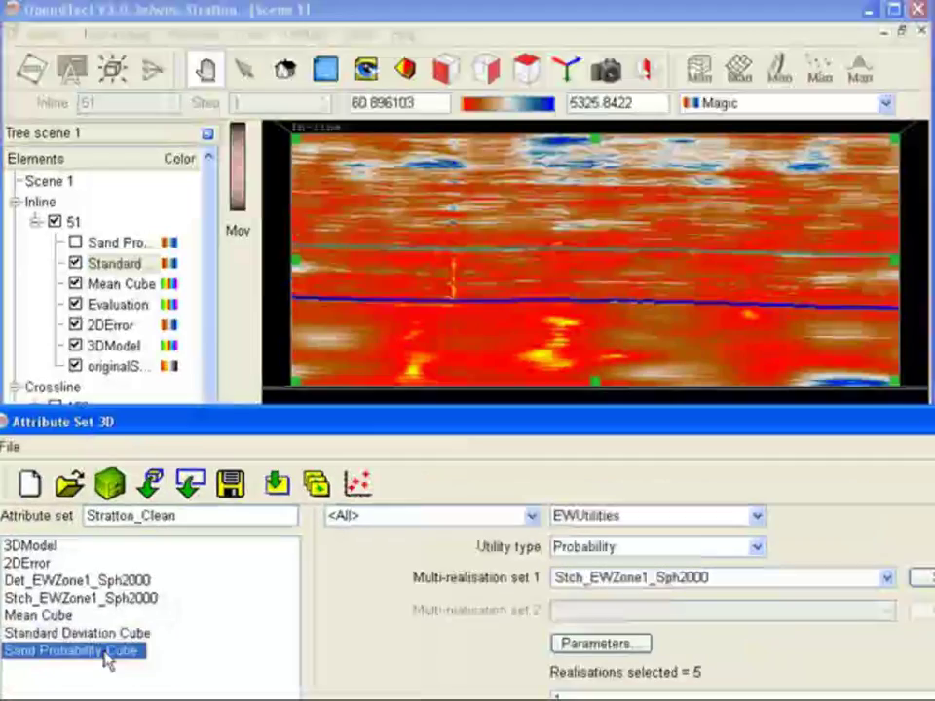
{"action": "left_click_drag", "start_coordinate": [494, 434], "coordinate": [453, 124]}
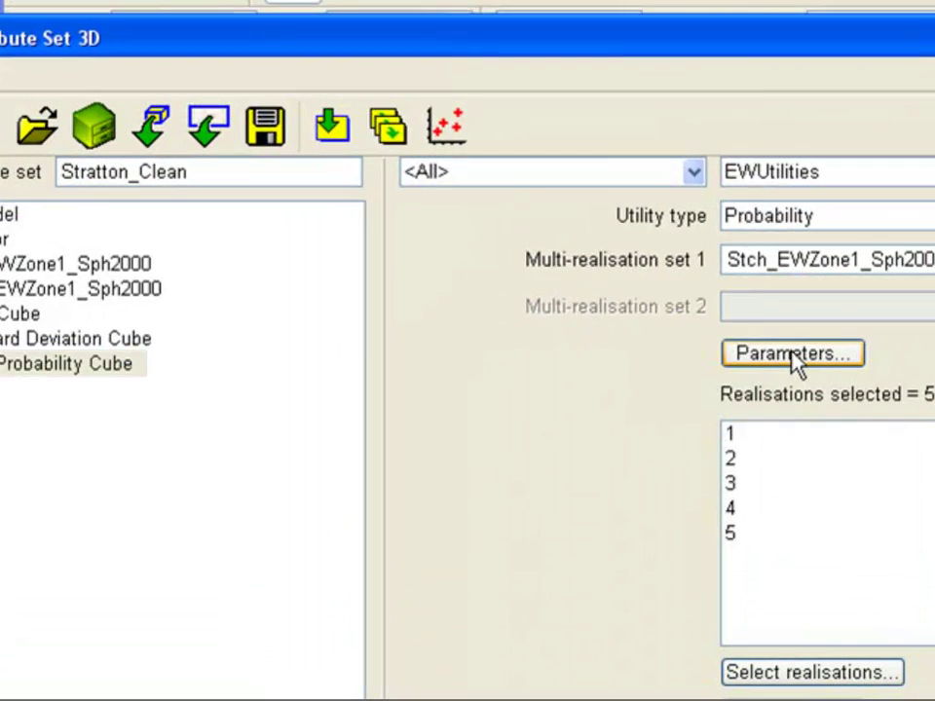
{"action": "left_click", "coordinate": [792, 354]}
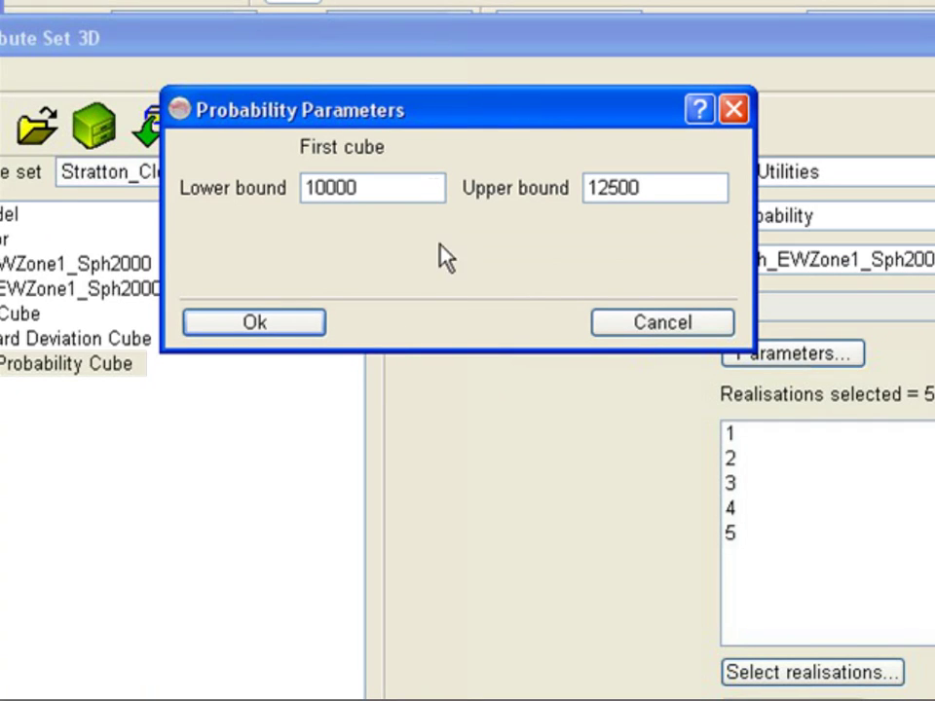
{"action": "left_click", "coordinate": [271, 329]}
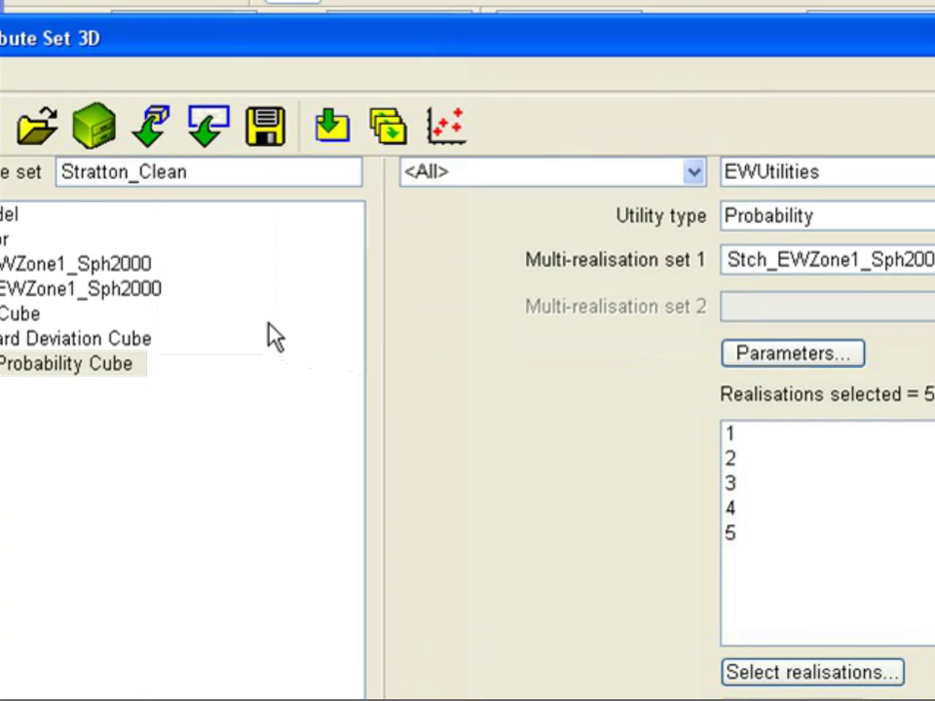